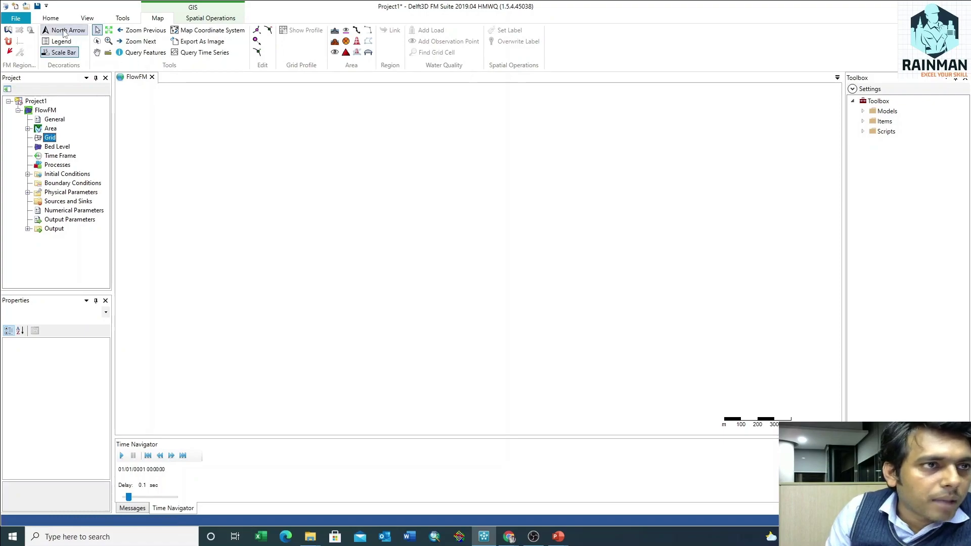
# Create a new Flow Flexible Mesh model from the Home tab's New Model list.
pyautogui.click(46, 22)
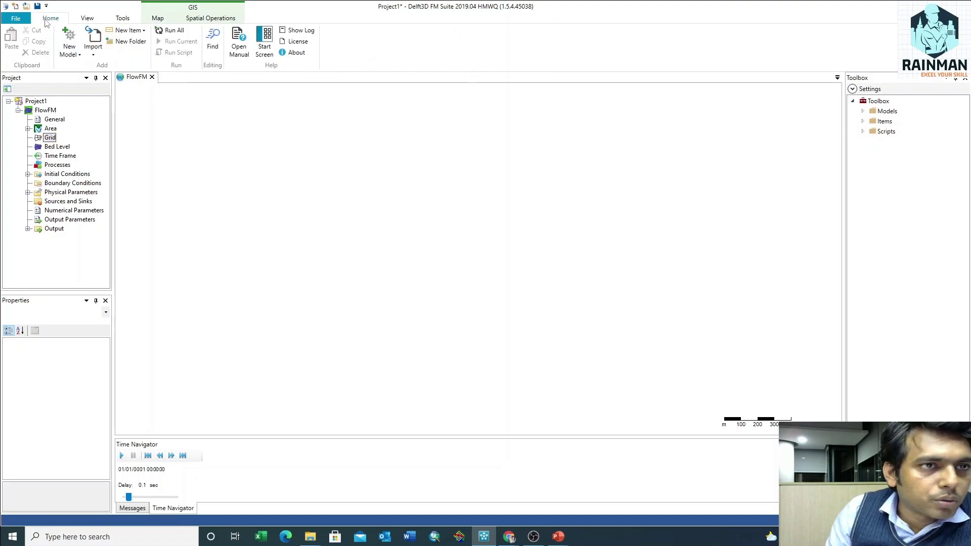
pyautogui.click(69, 54)
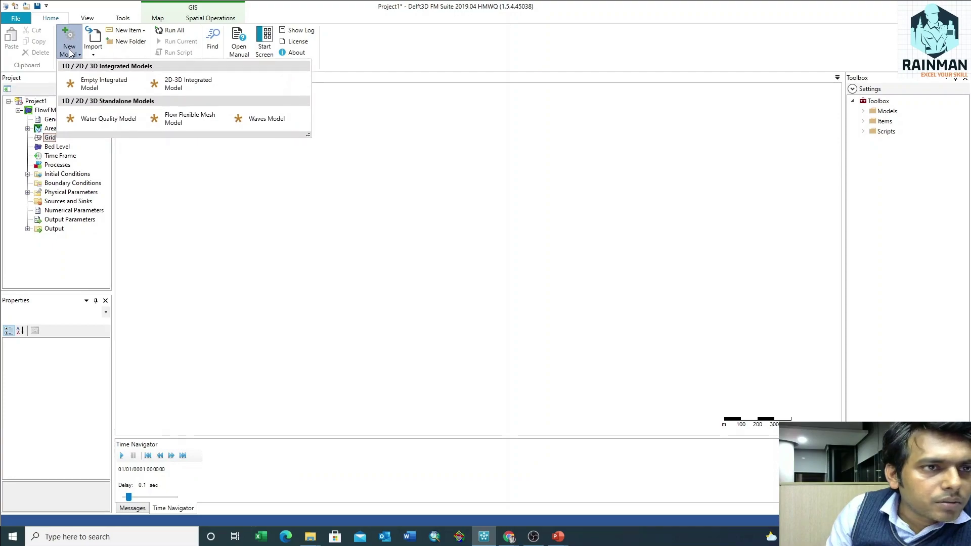
pyautogui.click(193, 122)
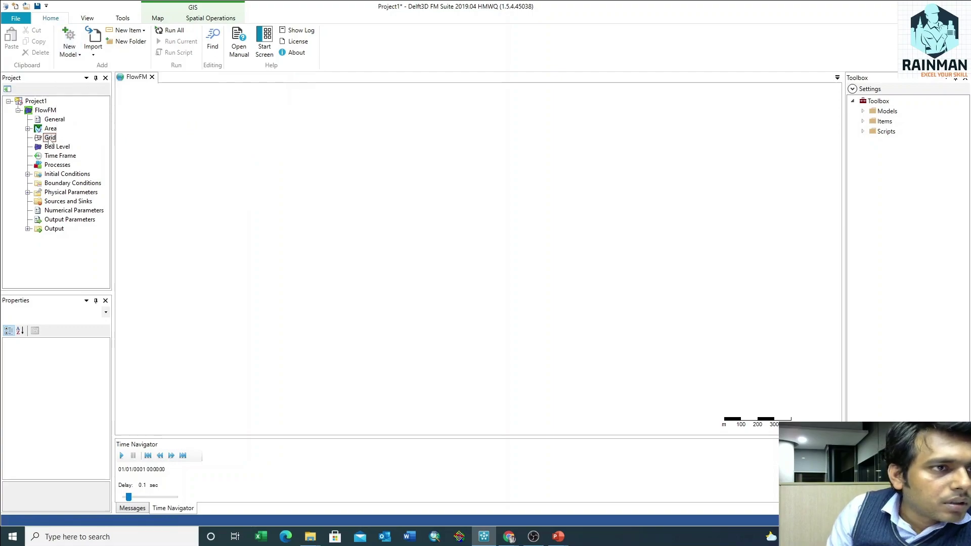
# Open the model's Grid in RGFGRID and start opening a land boundary file.
pyautogui.click(51, 141)
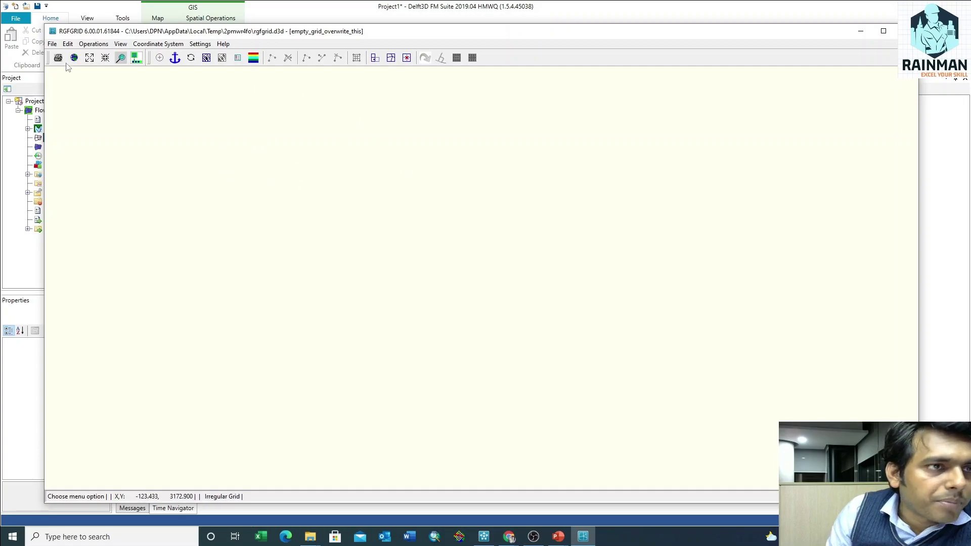
pyautogui.click(52, 45)
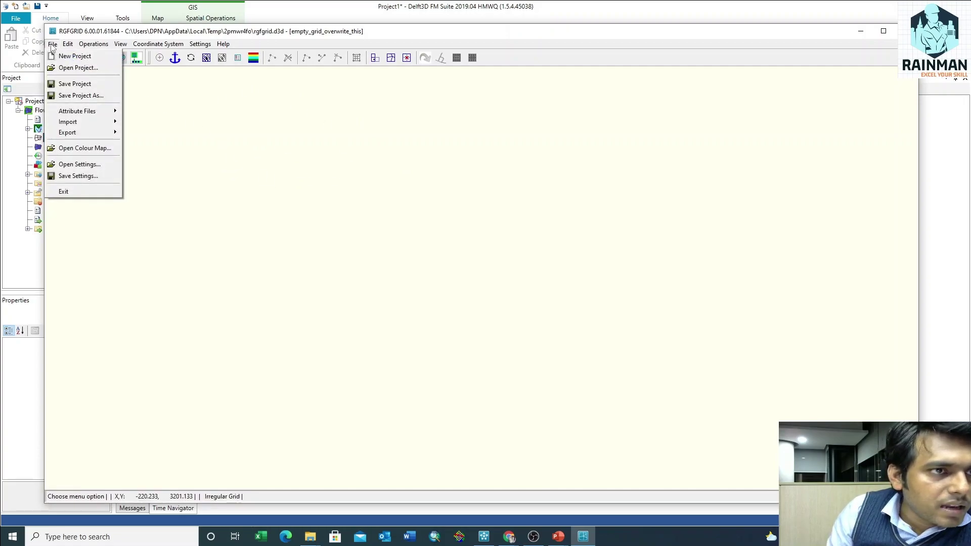
pyautogui.moveTo(83, 112)
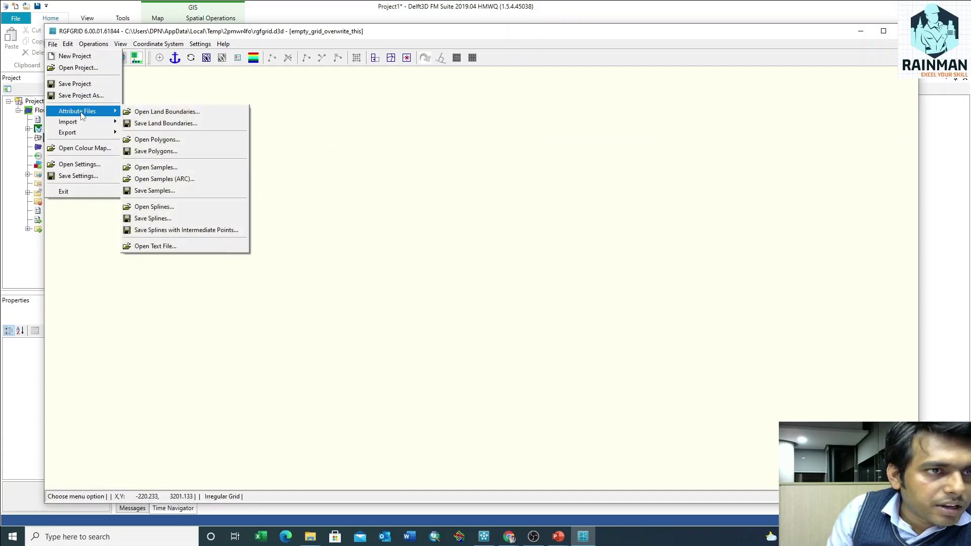
pyautogui.click(203, 114)
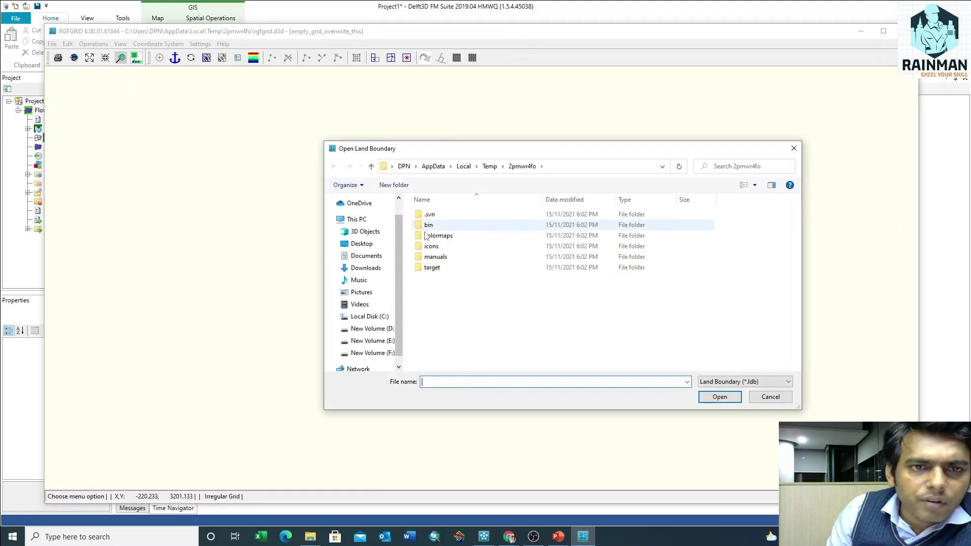
# Browse drive E to the Grid generation in DELFT 3D folder and load Khal_09_bankline.ldb.
pyautogui.click(379, 344)
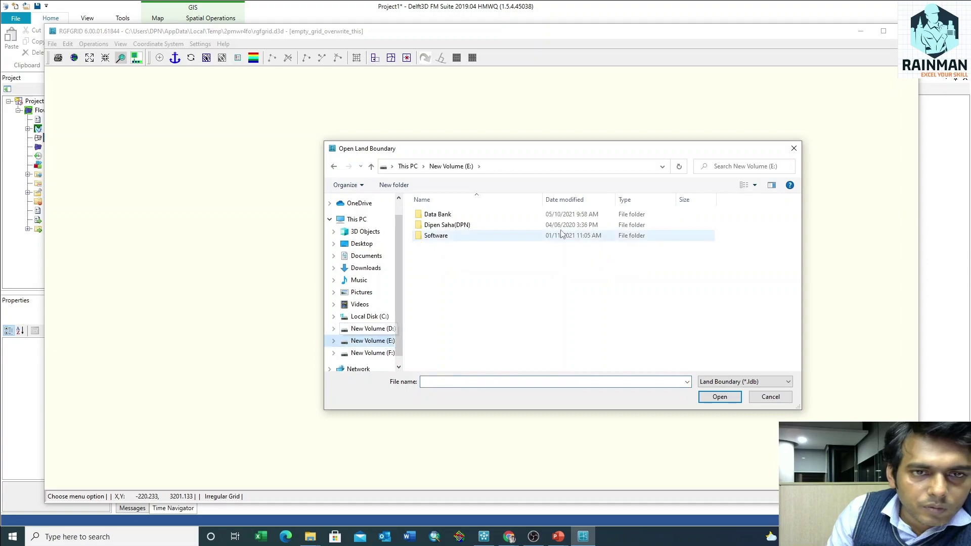
pyautogui.doubleClick(456, 225)
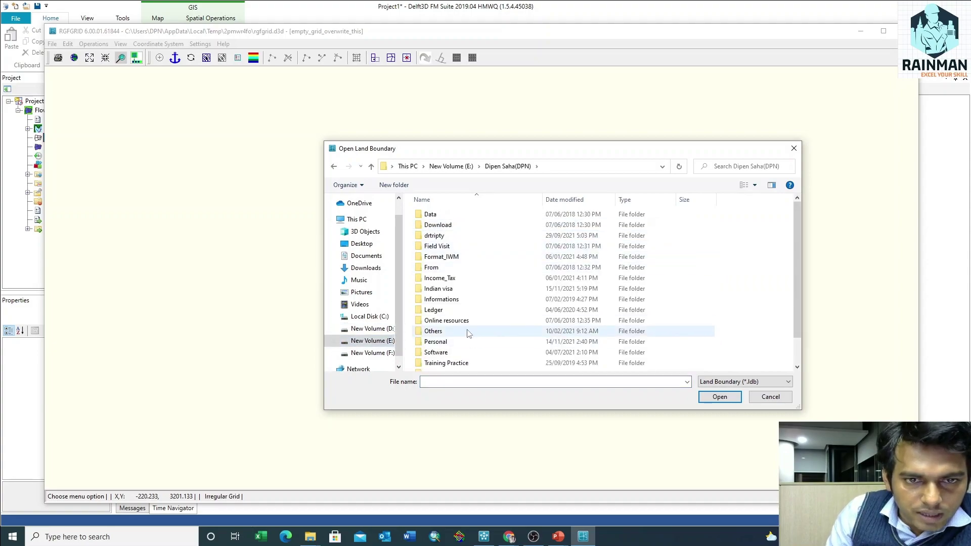
pyautogui.scroll(-1, 506, 323)
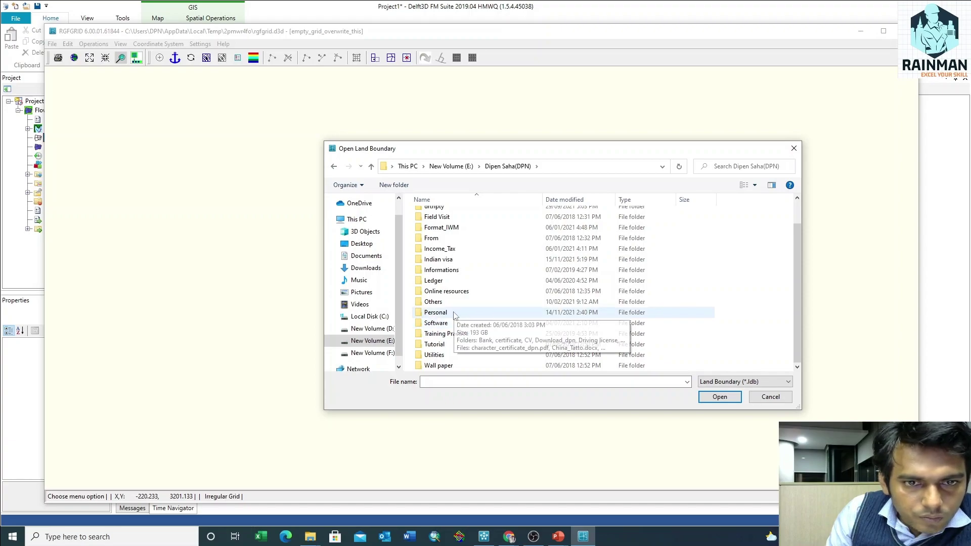
pyautogui.doubleClick(456, 313)
pyautogui.doubleClick(441, 267)
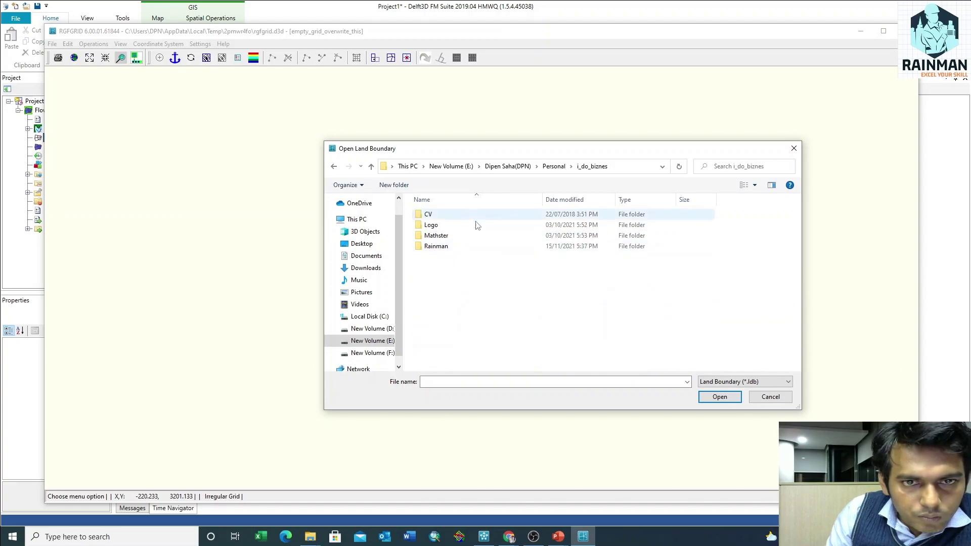
pyautogui.doubleClick(441, 246)
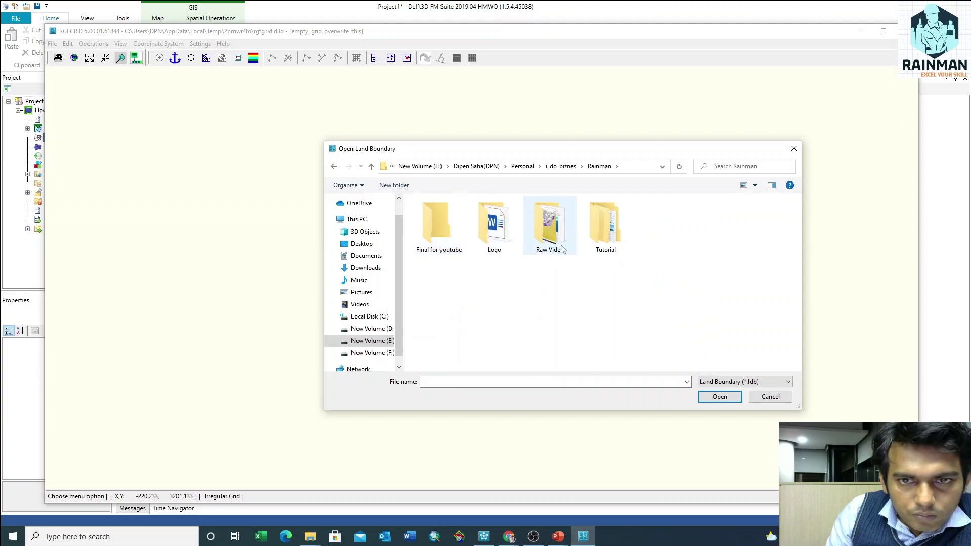
pyautogui.doubleClick(602, 222)
pyautogui.click(444, 216)
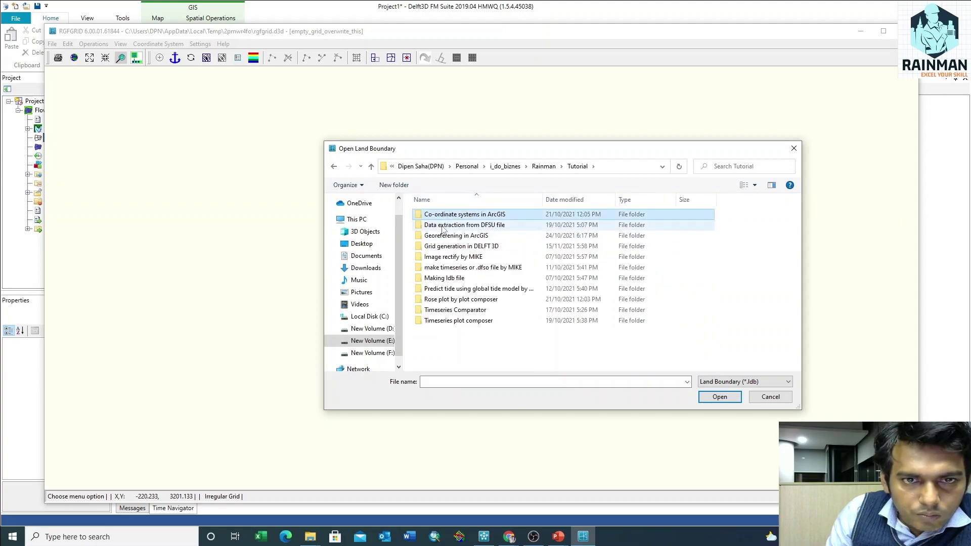
pyautogui.doubleClick(470, 246)
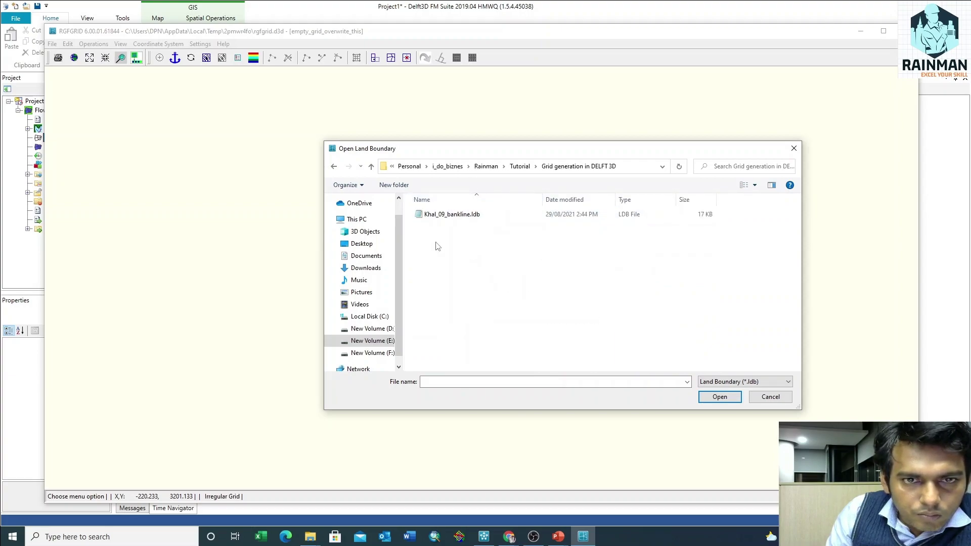
pyautogui.click(454, 219)
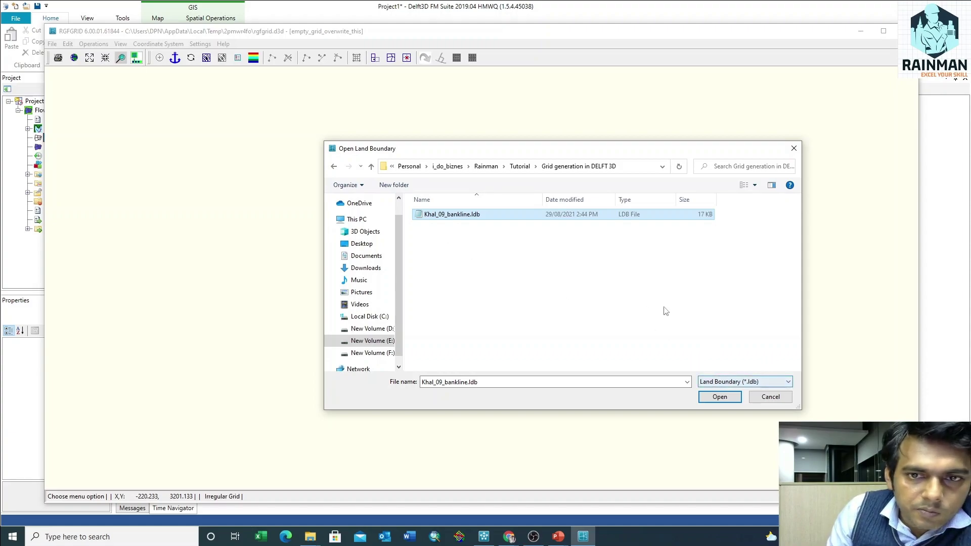
pyautogui.click(719, 396)
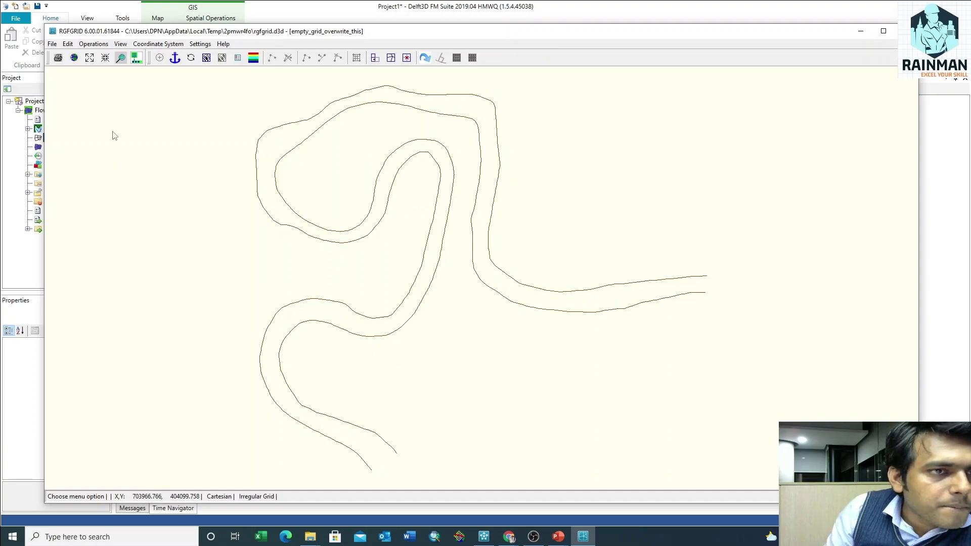
# Create splines from the land boundaries so both banklines become spline curves.
pyautogui.click(52, 44)
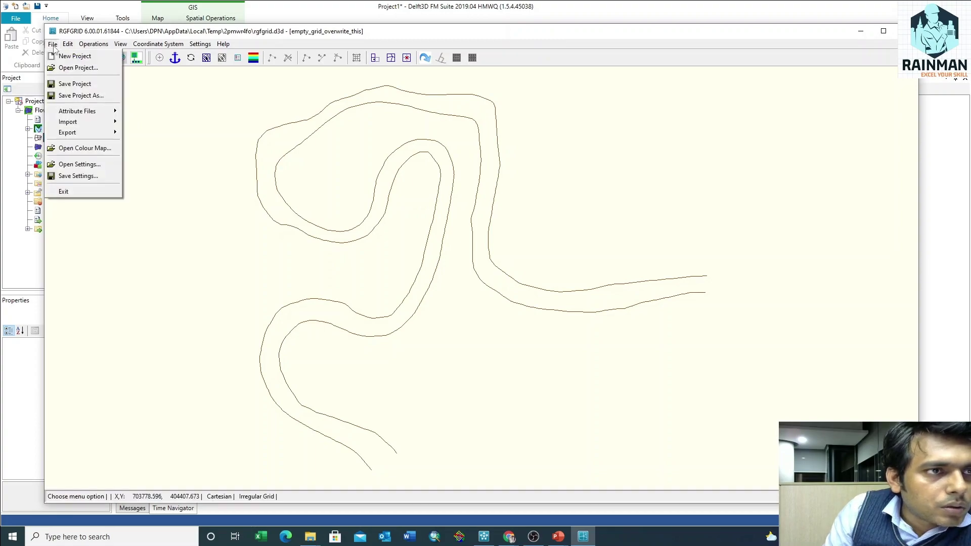
pyautogui.moveTo(93, 46)
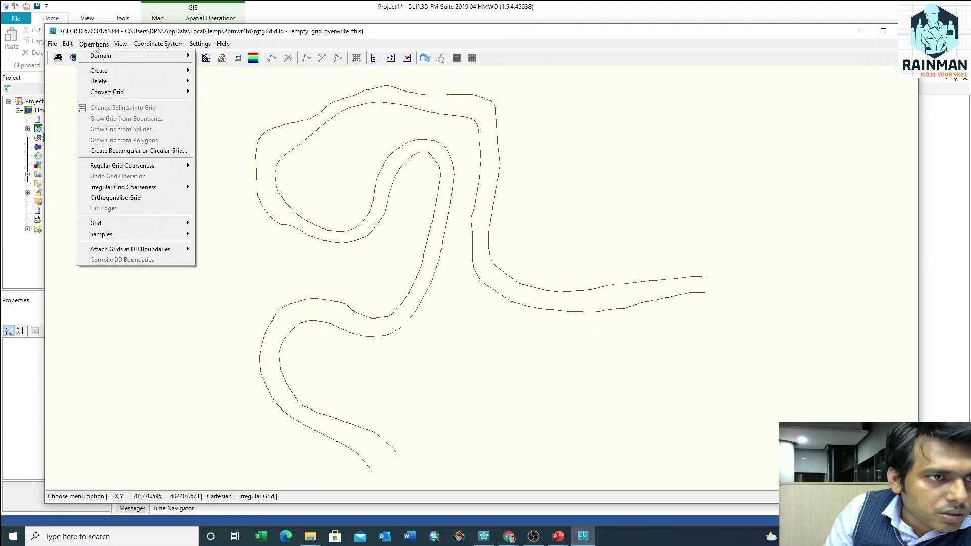
pyautogui.moveTo(163, 161)
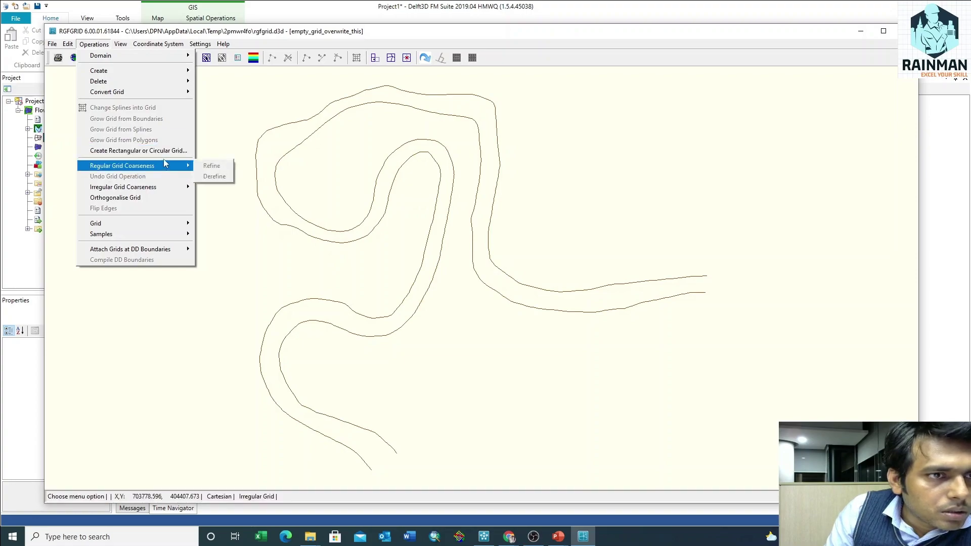
pyautogui.moveTo(163, 97)
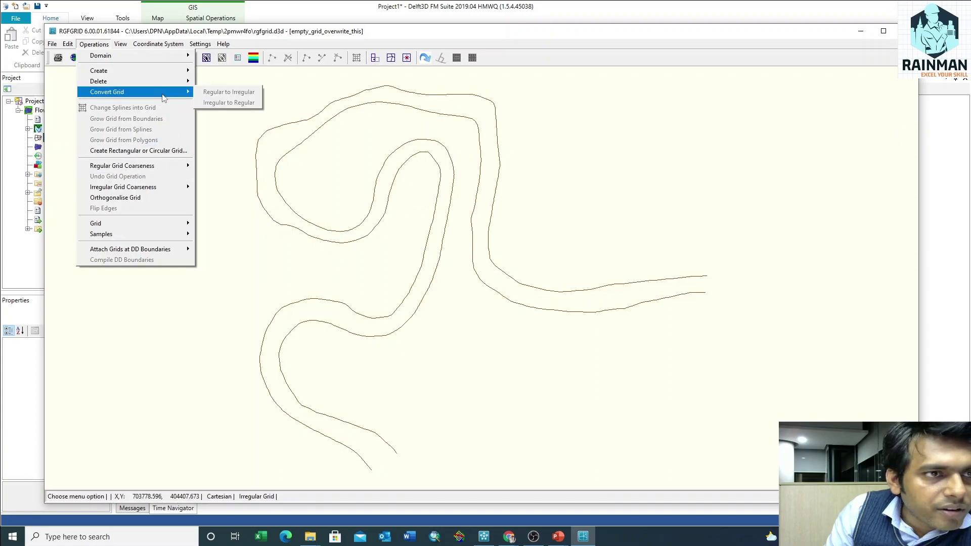
pyautogui.moveTo(161, 76)
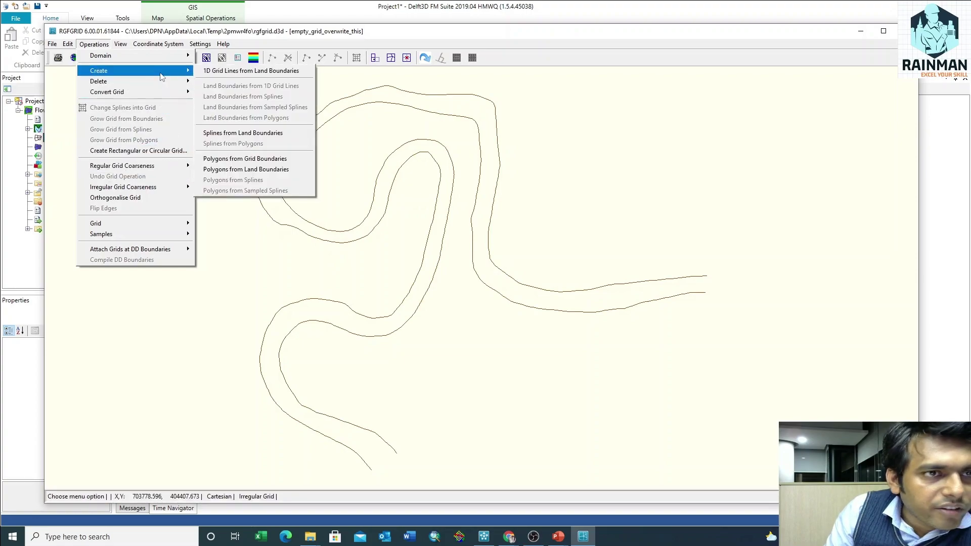
pyautogui.click(250, 135)
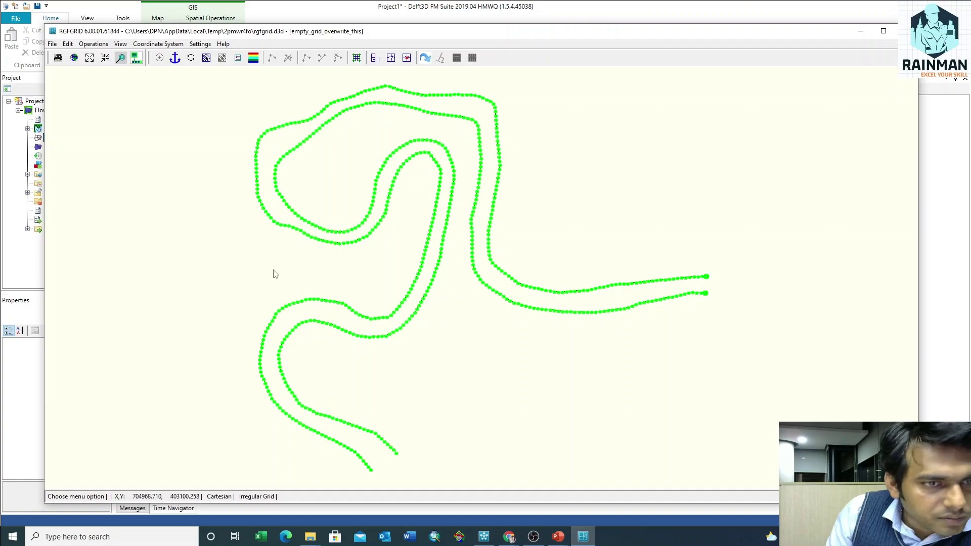
# Start a new spline and draw the first two cross splines at the river's lower end.
pyautogui.click(68, 44)
pyautogui.moveTo(99, 133)
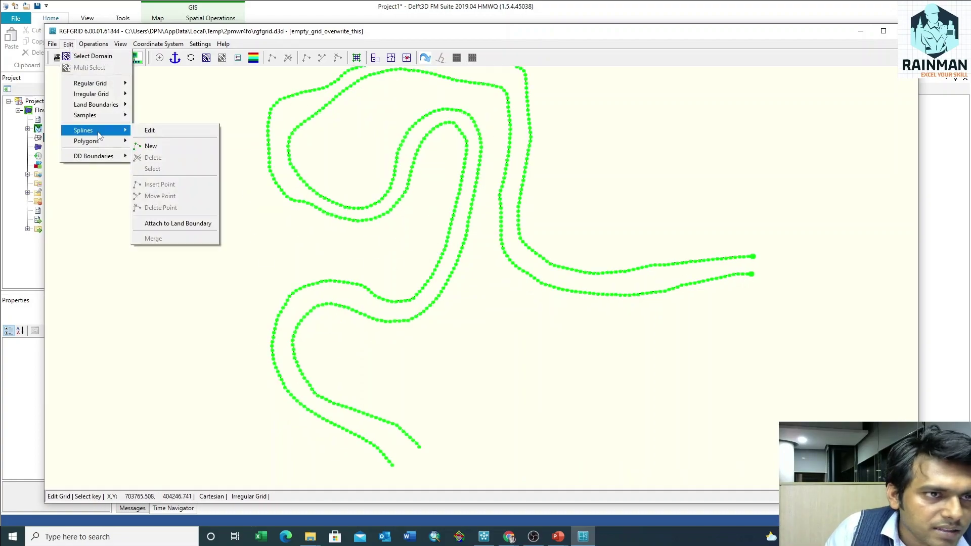
pyautogui.click(171, 146)
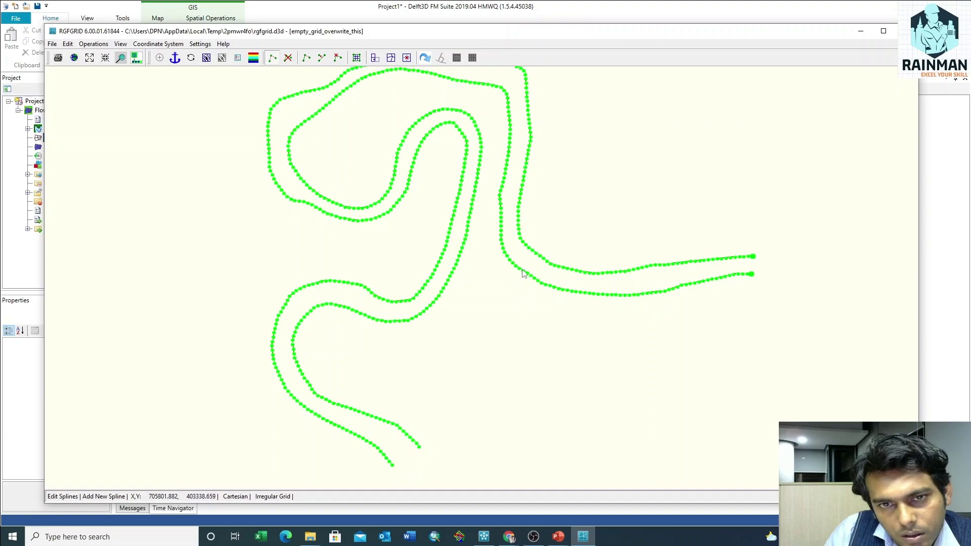
pyautogui.click(373, 464)
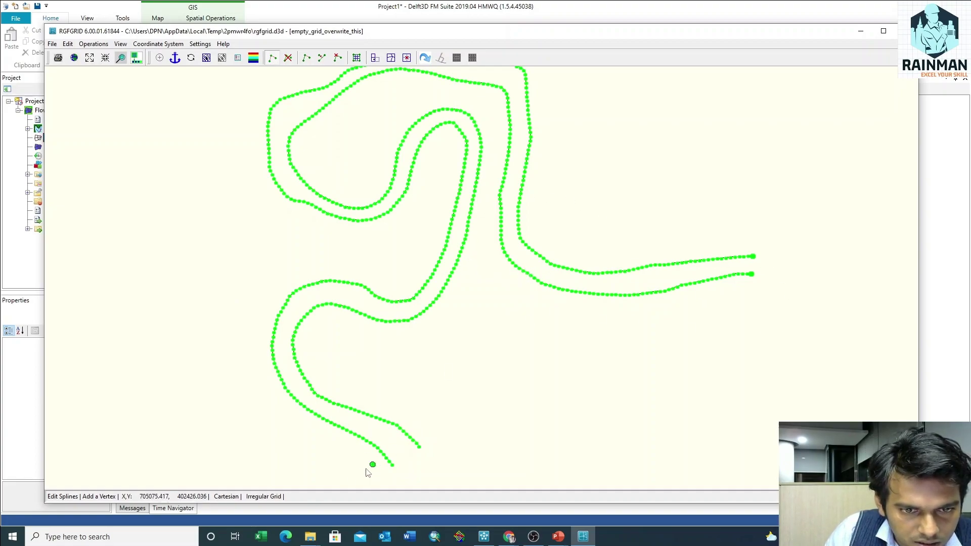
pyautogui.click(420, 425)
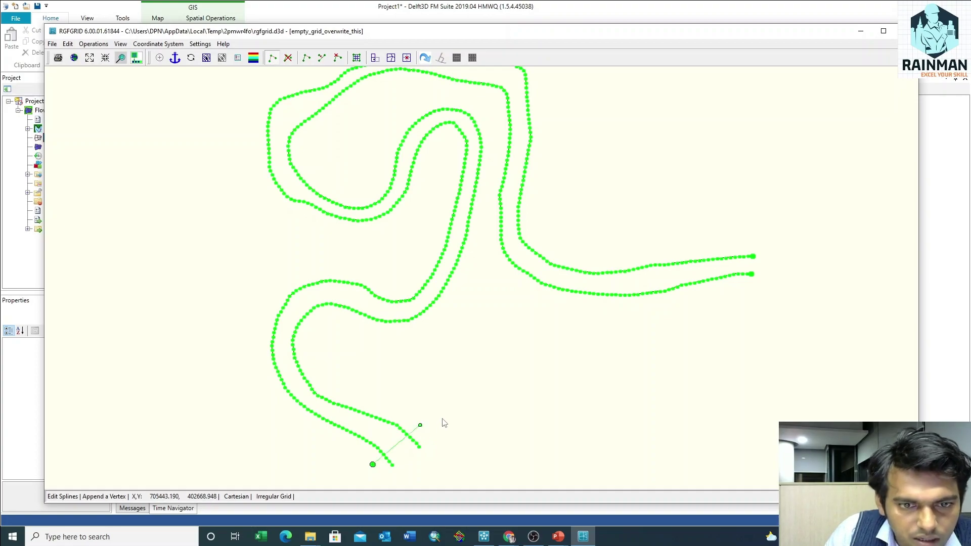
pyautogui.rightClick(443, 423)
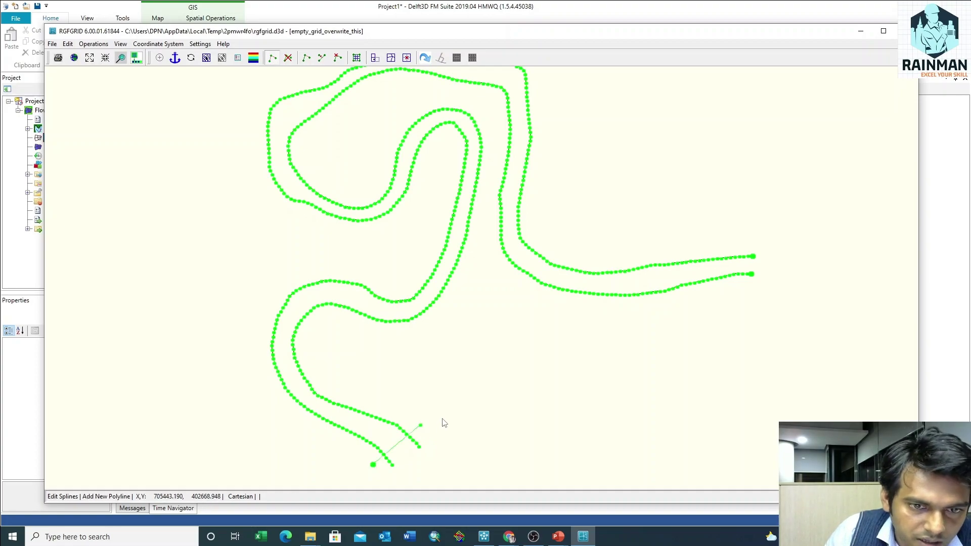
pyautogui.click(350, 451)
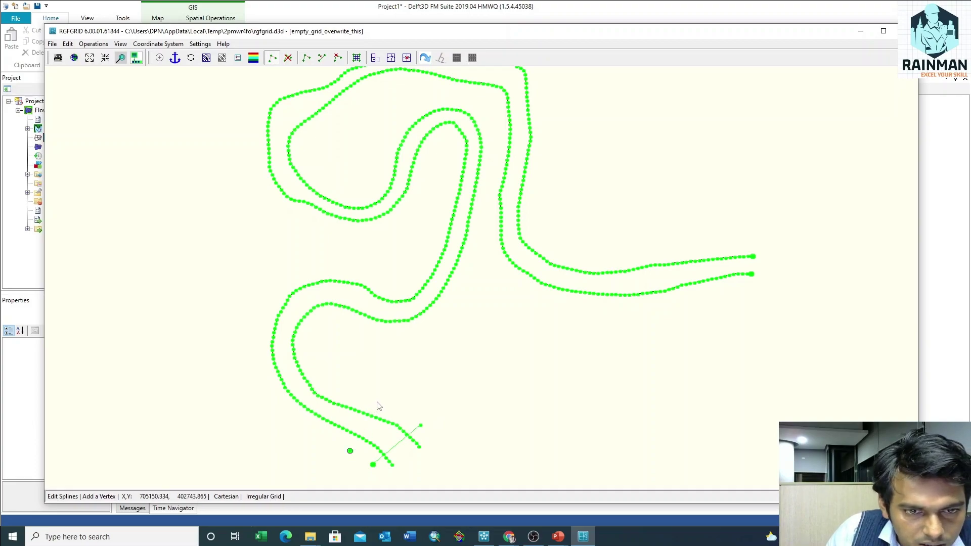
pyautogui.click(376, 402)
pyautogui.rightClick(393, 394)
# Add three more cross splines upstream, reaching the lower-left bend.
pyautogui.click(298, 418)
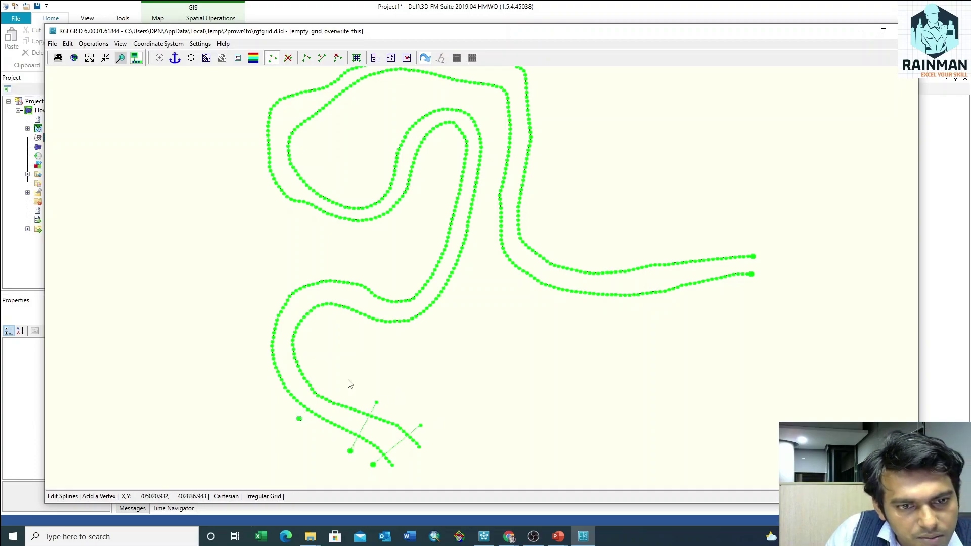
pyautogui.click(334, 380)
pyautogui.rightClick(356, 372)
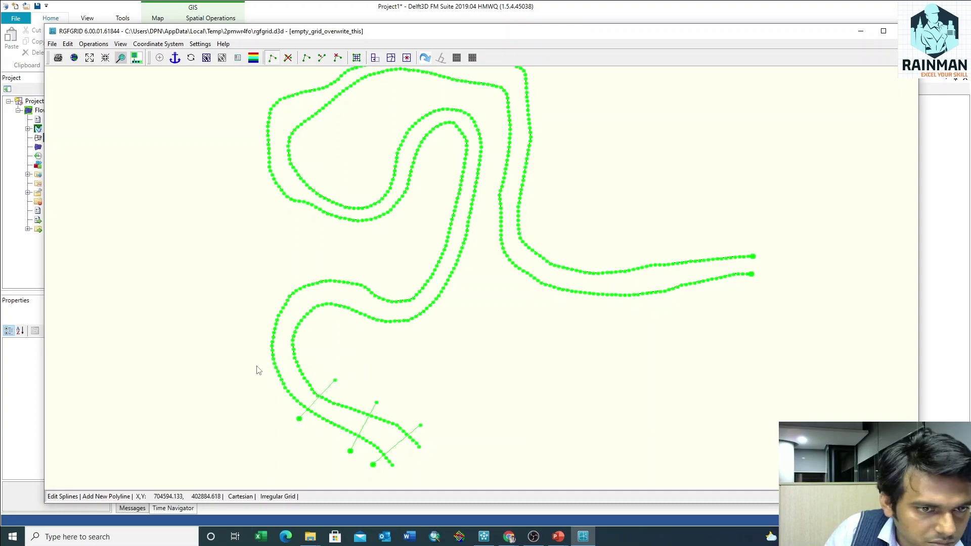
pyautogui.click(259, 364)
pyautogui.click(318, 352)
pyautogui.rightClick(337, 348)
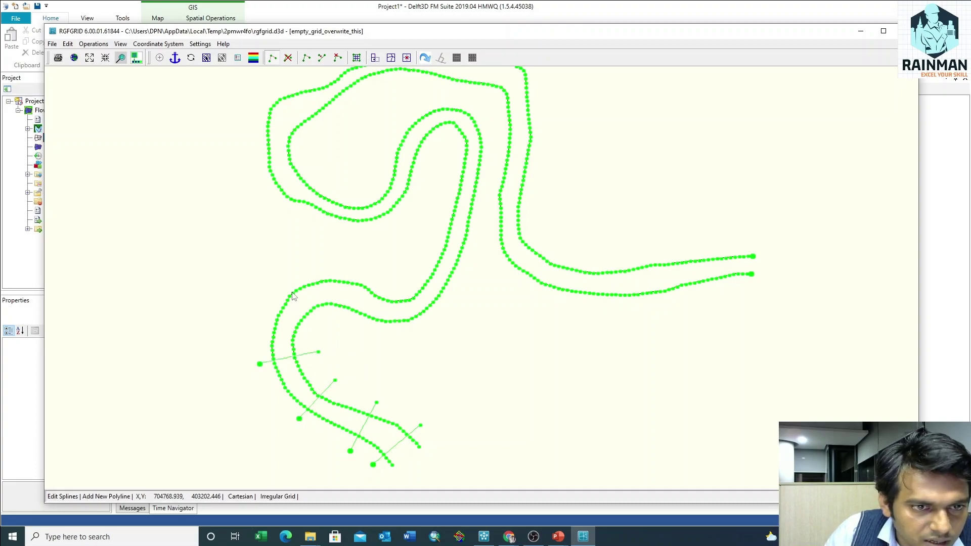
pyautogui.click(290, 284)
pyautogui.click(323, 326)
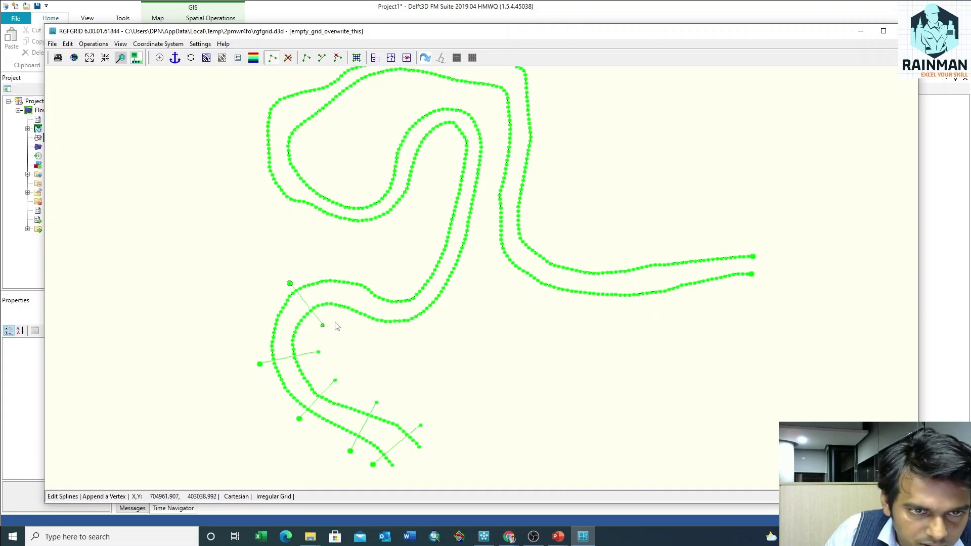
pyautogui.rightClick(337, 327)
# Continue with four cross splines spanning both banks along the rising stretch.
pyautogui.click(351, 269)
pyautogui.click(352, 326)
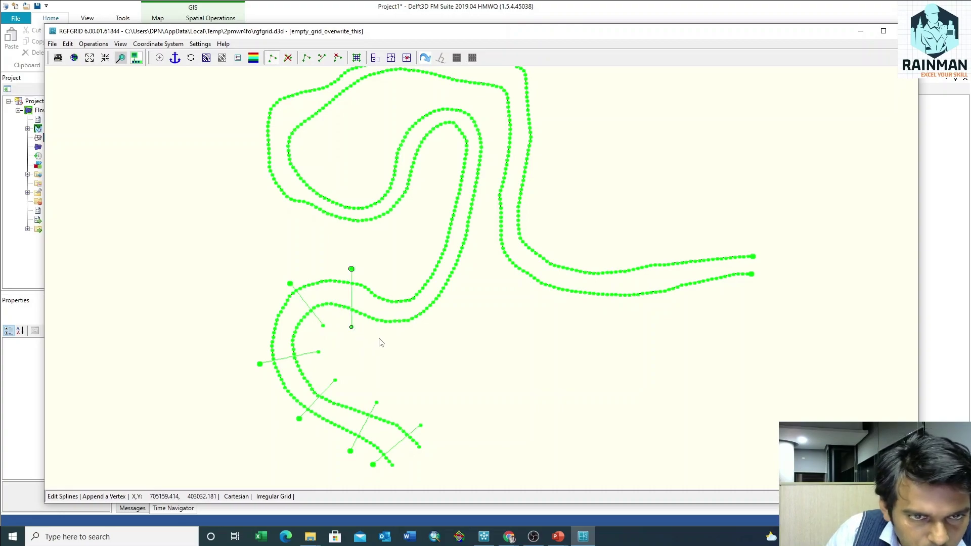
pyautogui.rightClick(378, 342)
pyautogui.click(399, 281)
pyautogui.click(406, 336)
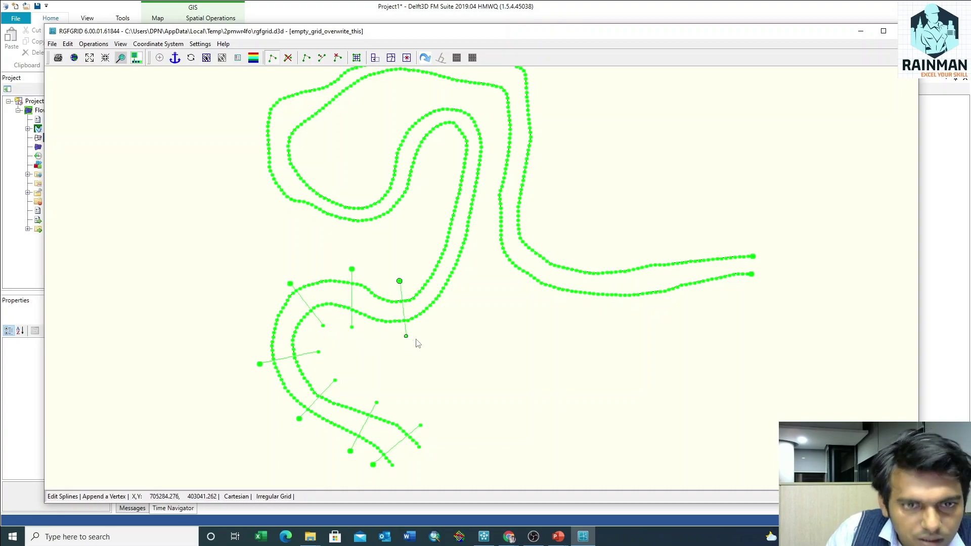
pyautogui.rightClick(419, 343)
pyautogui.click(421, 259)
pyautogui.click(464, 282)
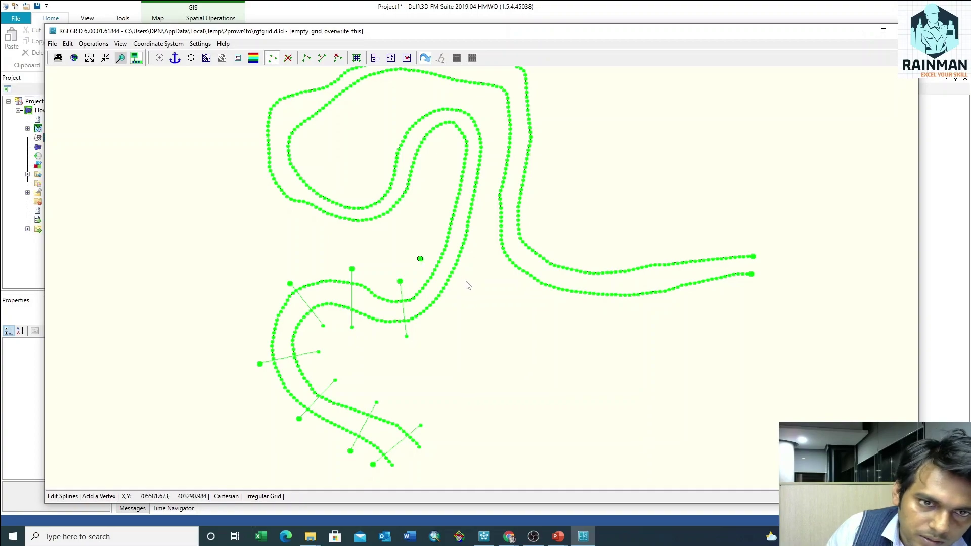
pyautogui.rightClick(466, 282)
pyautogui.click(434, 223)
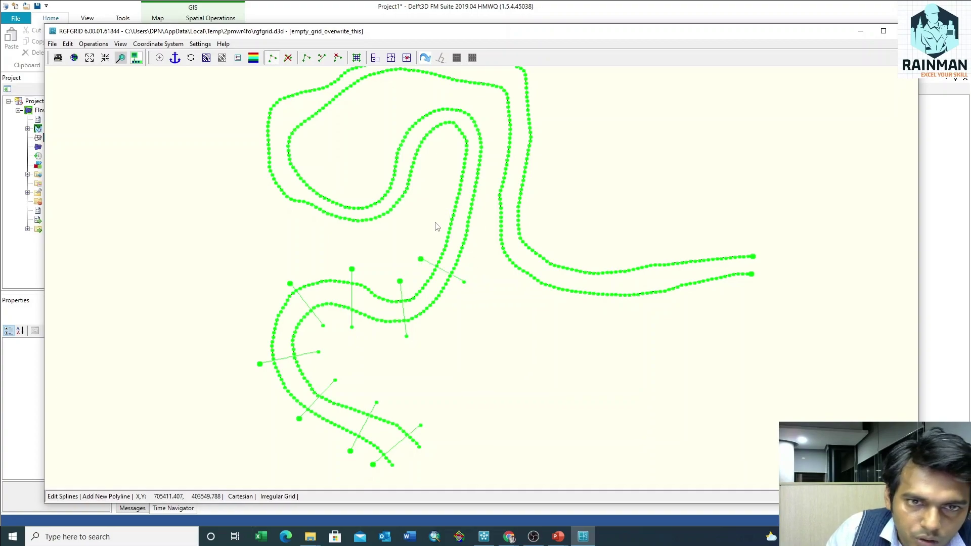
pyautogui.click(474, 231)
pyautogui.rightClick(475, 233)
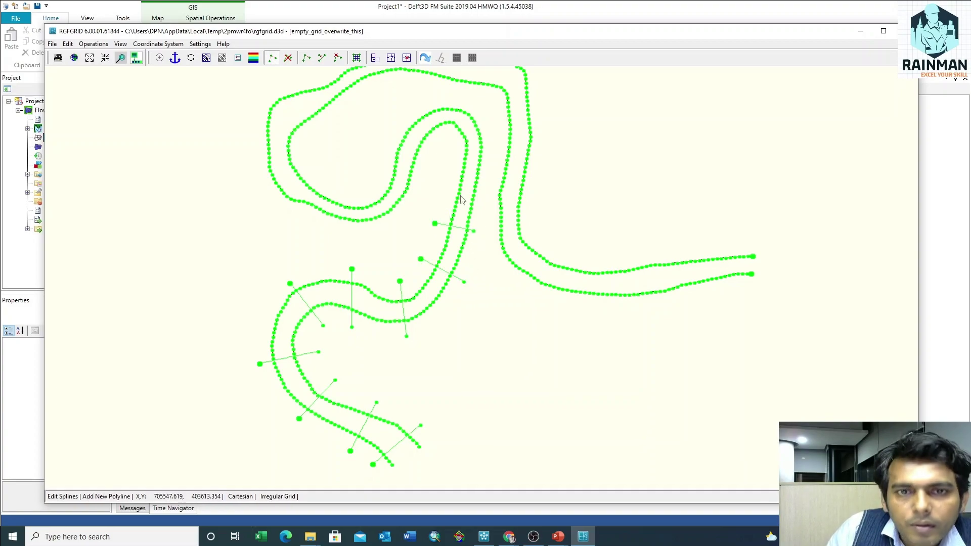
# Delete the faulty three-point cross spline drawn higher up the channel.
pyautogui.click(446, 173)
pyautogui.click(490, 169)
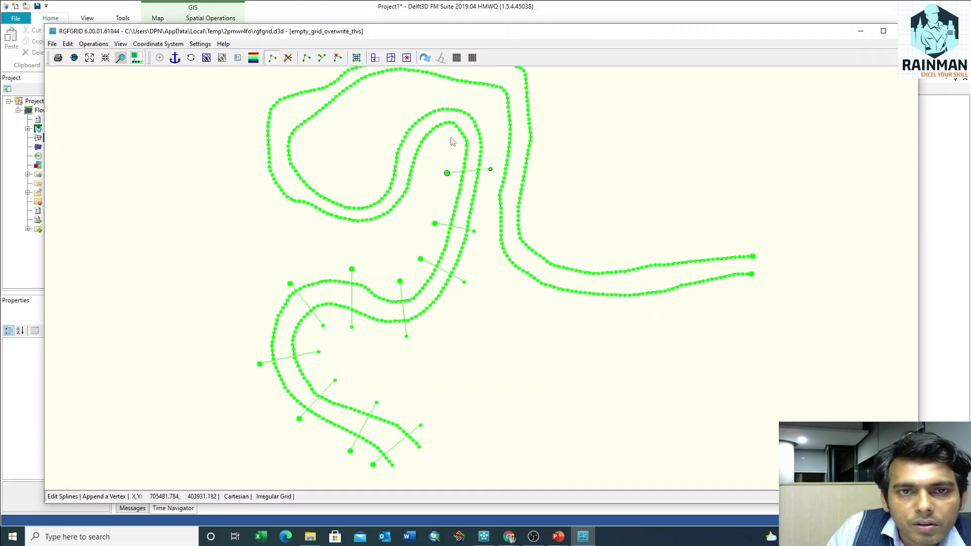
pyautogui.click(450, 138)
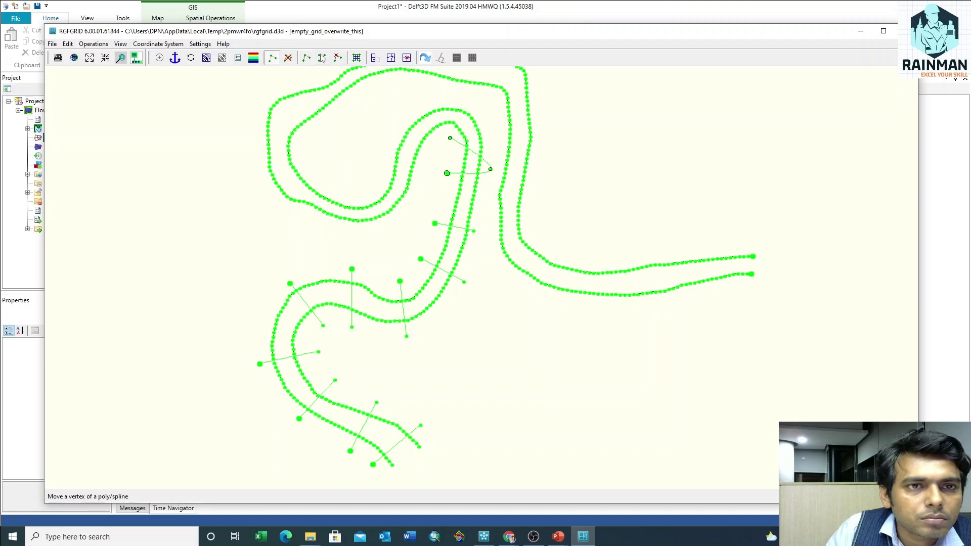
pyautogui.click(289, 58)
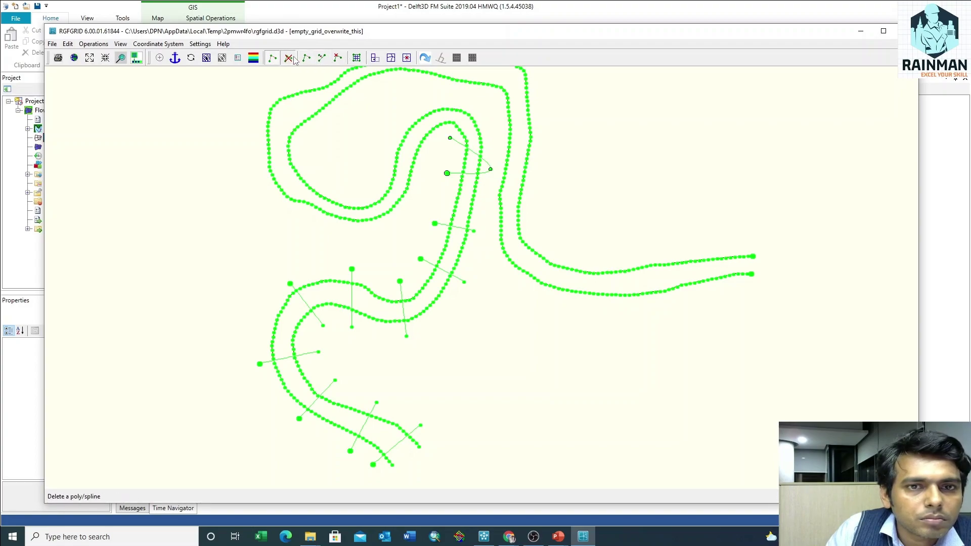
pyautogui.click(450, 139)
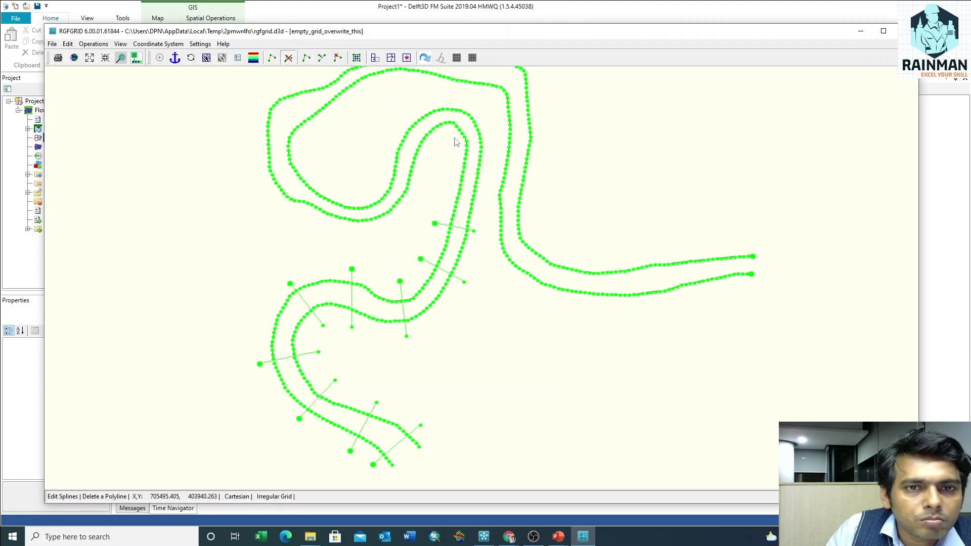
pyautogui.click(271, 58)
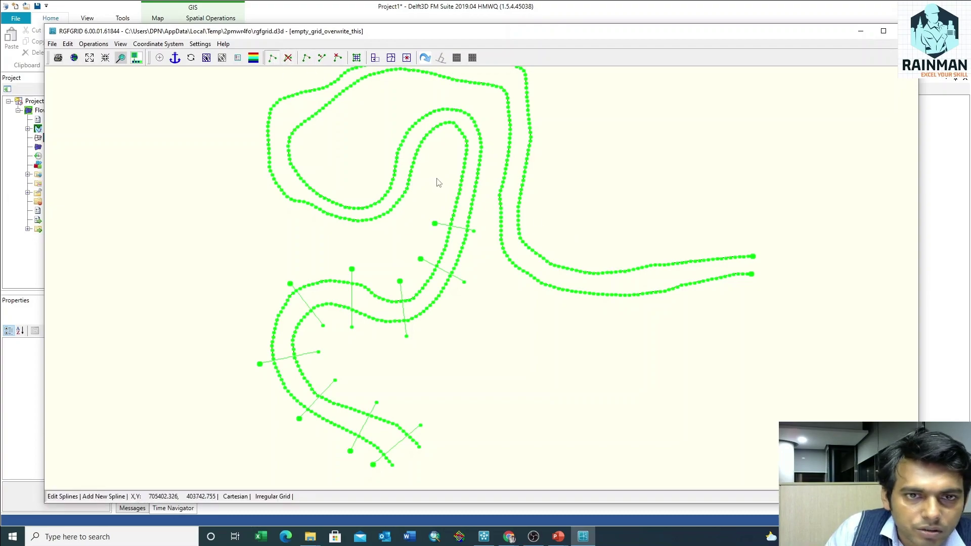
# Draw a replacement cross spline and another one further upstream.
pyautogui.click(446, 190)
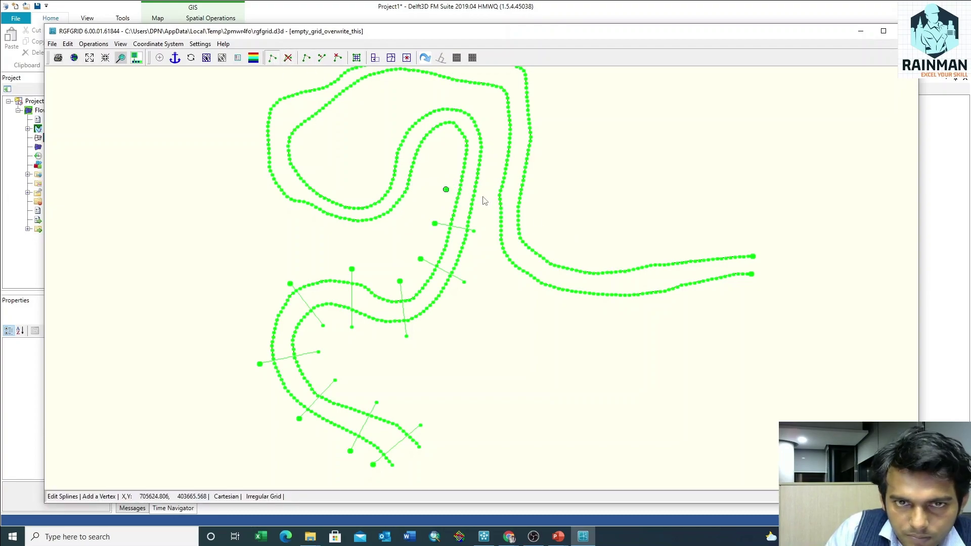
pyautogui.click(481, 197)
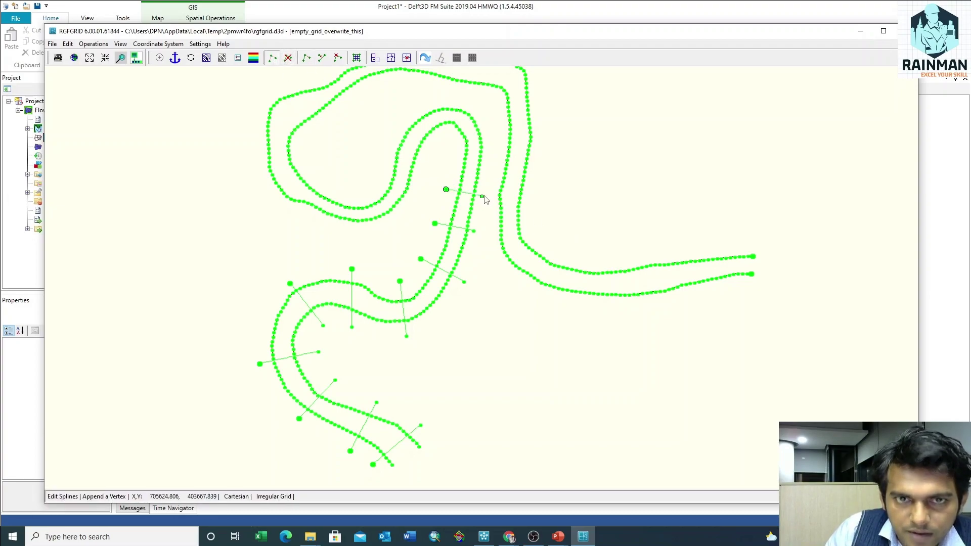
pyautogui.rightClick(453, 164)
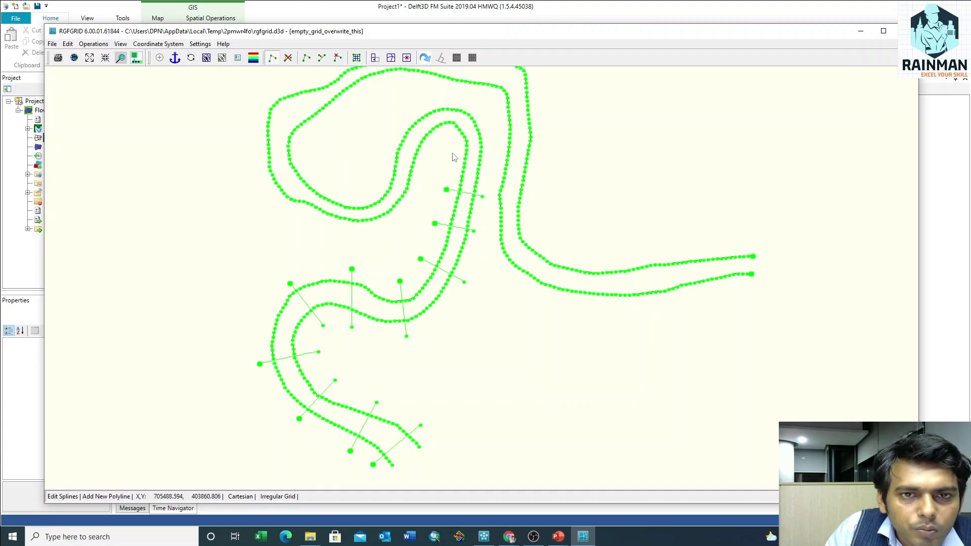
pyautogui.click(451, 154)
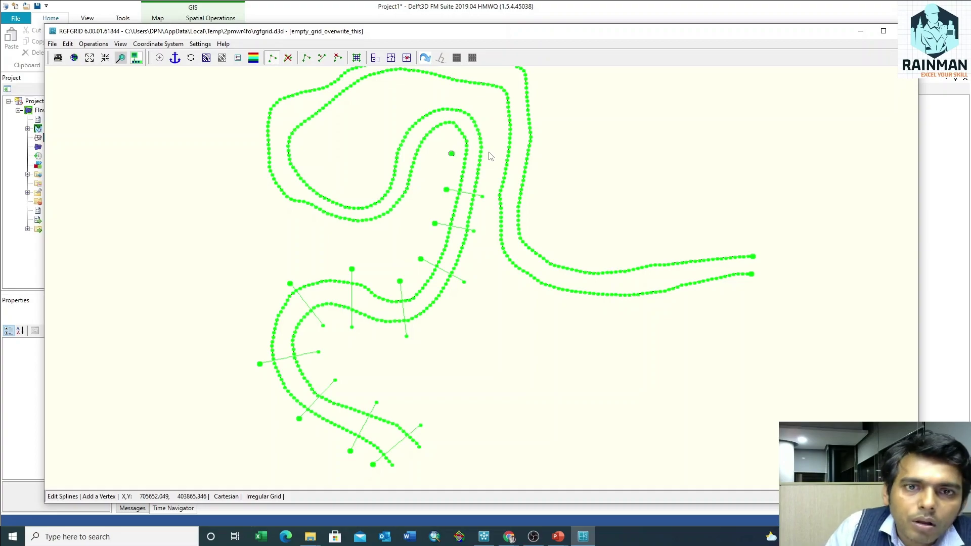
pyautogui.click(489, 153)
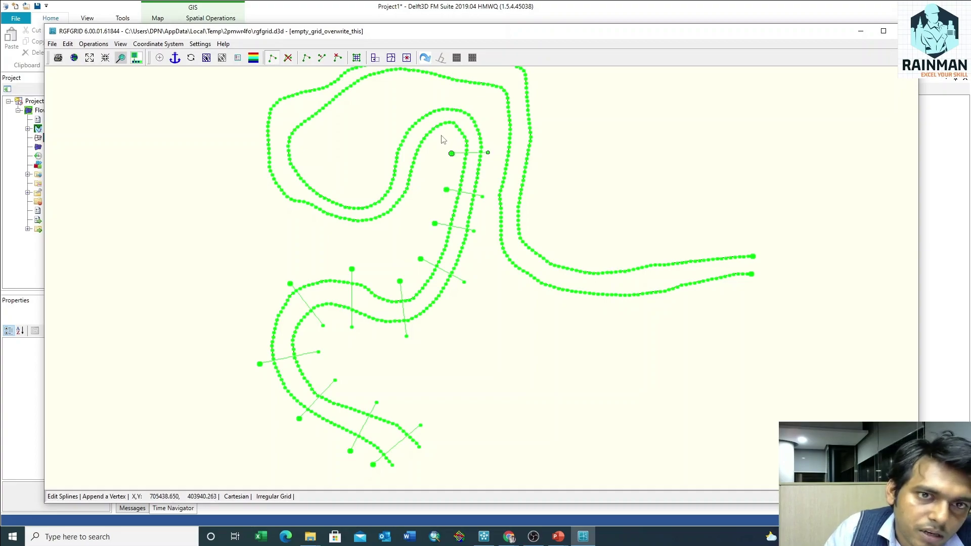
pyautogui.rightClick(442, 141)
# Add three cross splines across the upper bend and just downstream of it.
pyautogui.click(448, 138)
pyautogui.click(453, 98)
pyautogui.rightClick(486, 150)
pyautogui.click(427, 147)
pyautogui.click(403, 120)
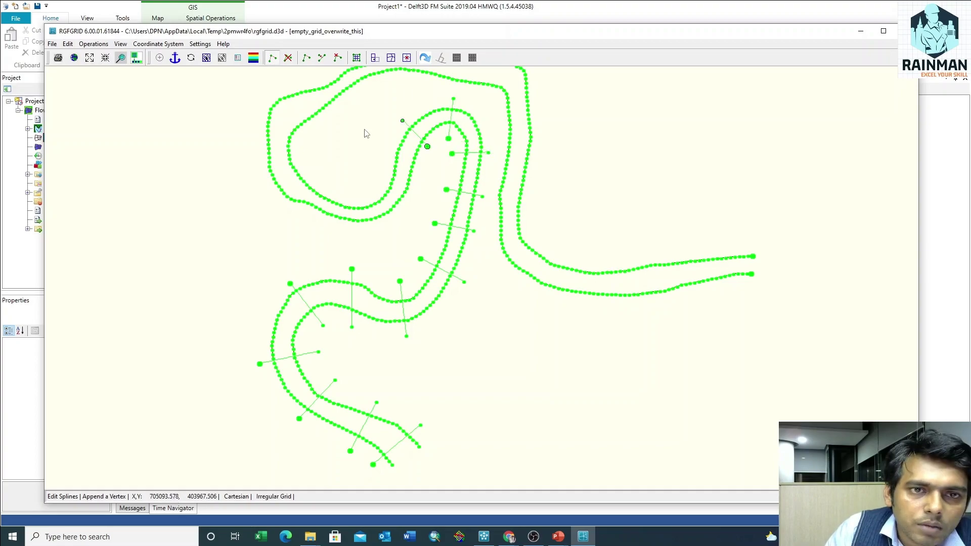
pyautogui.rightClick(366, 134)
pyautogui.click(421, 177)
pyautogui.click(381, 165)
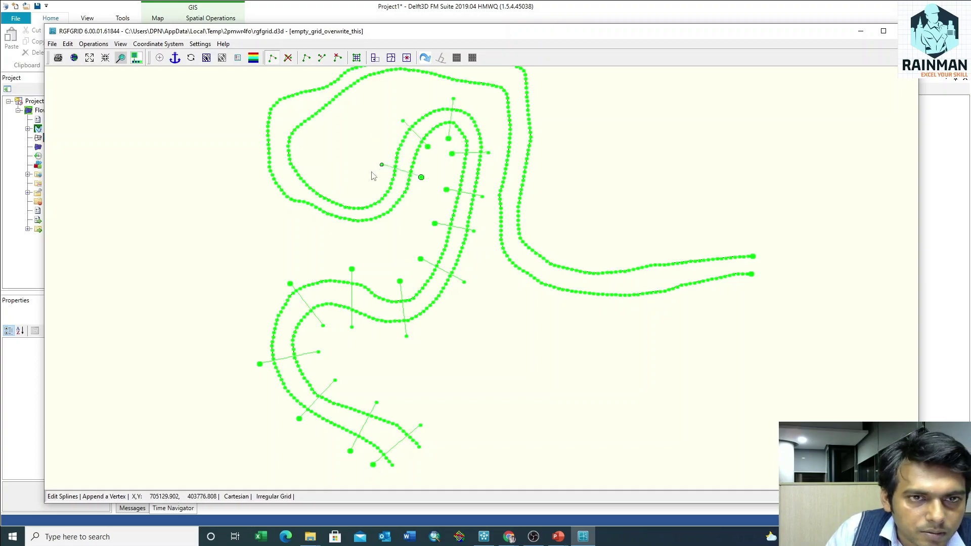
pyautogui.rightClick(373, 173)
# Remove the stray single-point spline near the left bend and return to drawing splines.
pyautogui.click(394, 218)
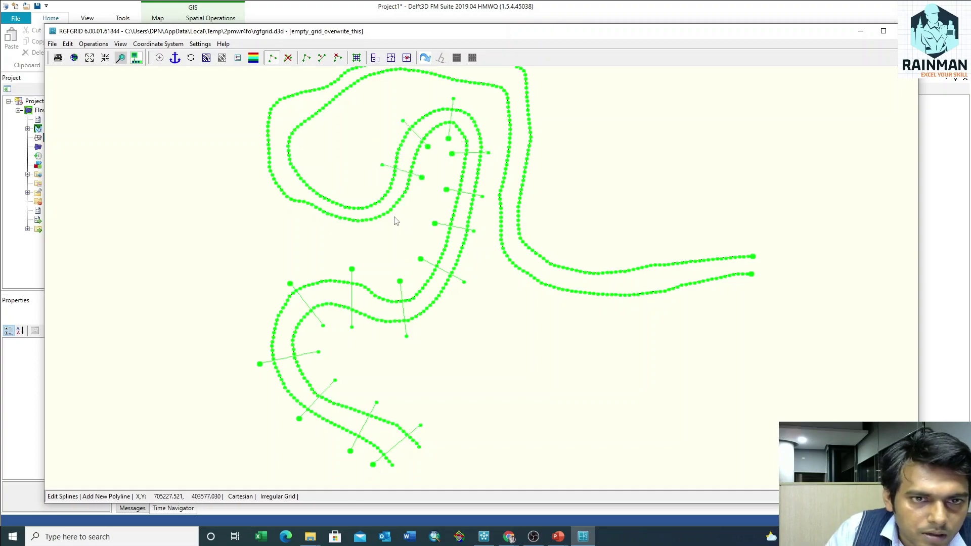
pyautogui.rightClick(367, 194)
pyautogui.click(365, 190)
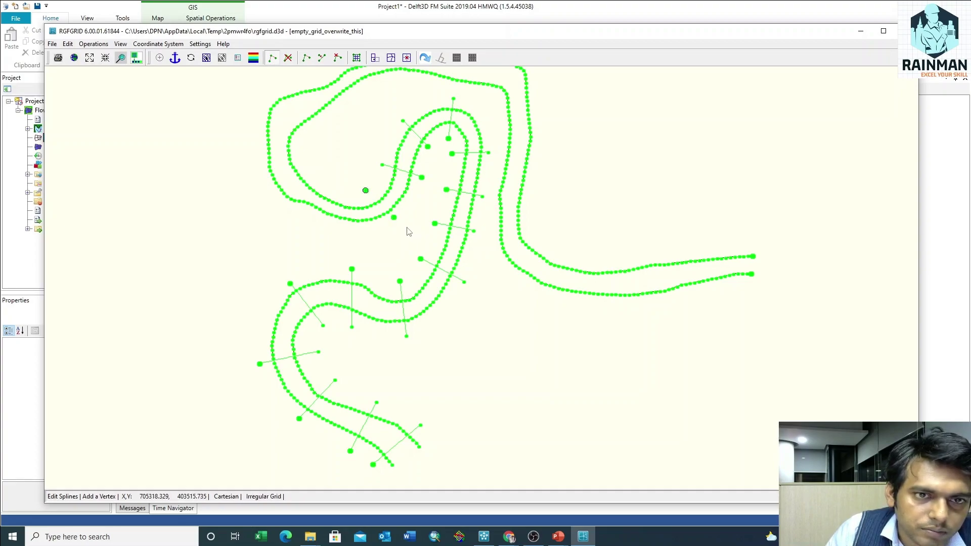
pyautogui.click(337, 59)
pyautogui.click(363, 192)
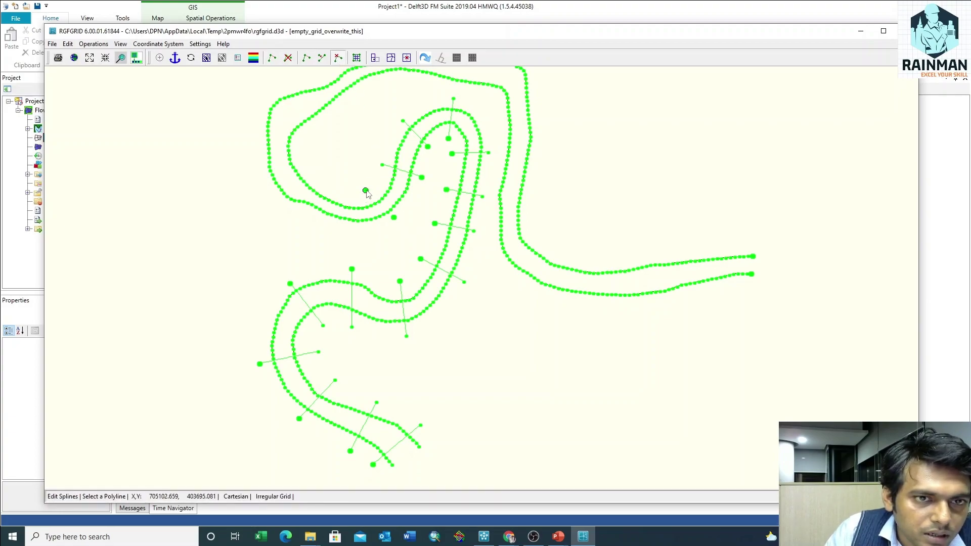
pyautogui.click(271, 58)
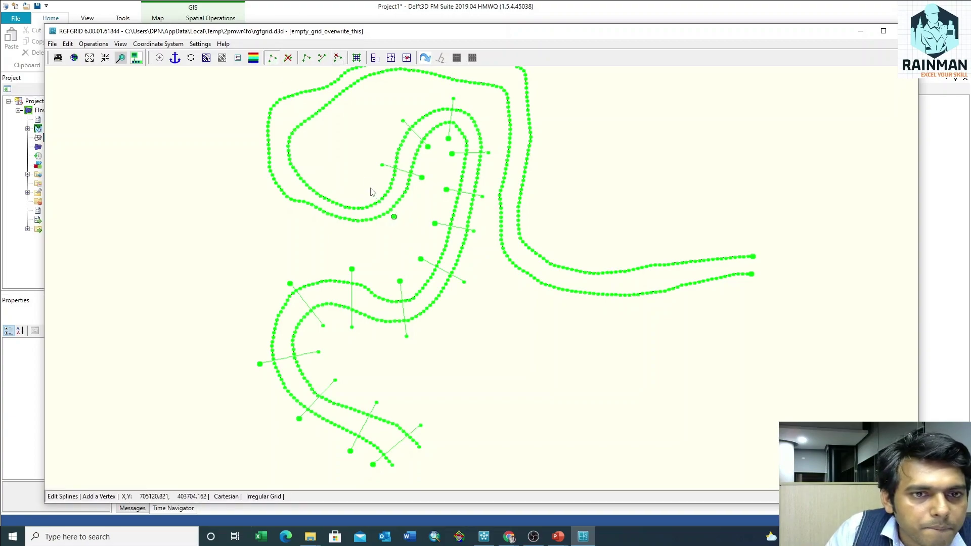
# Zoom in and add a cross spline beside the northern bend.
pyautogui.scroll(2, 366, 177)
pyautogui.scroll(1, 348, 183)
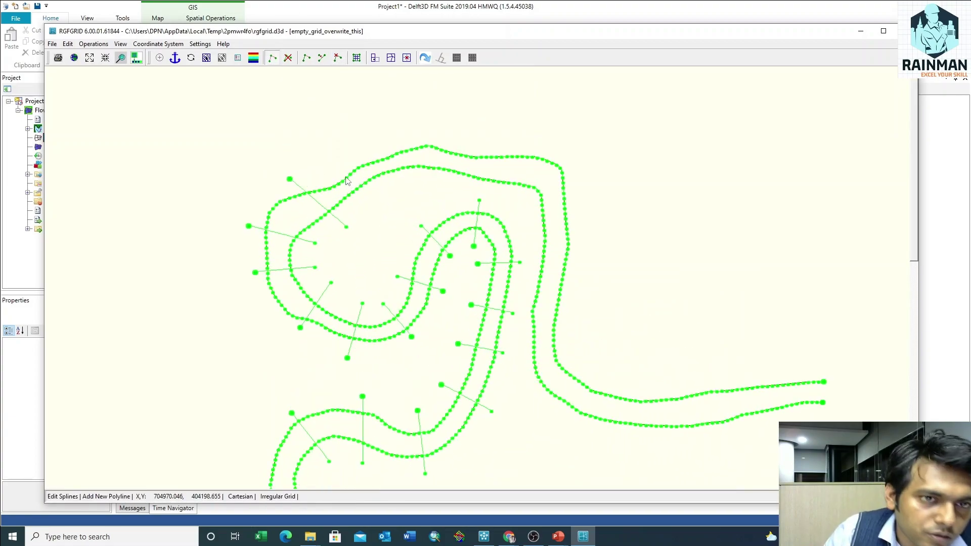
pyautogui.scroll(1, 348, 182)
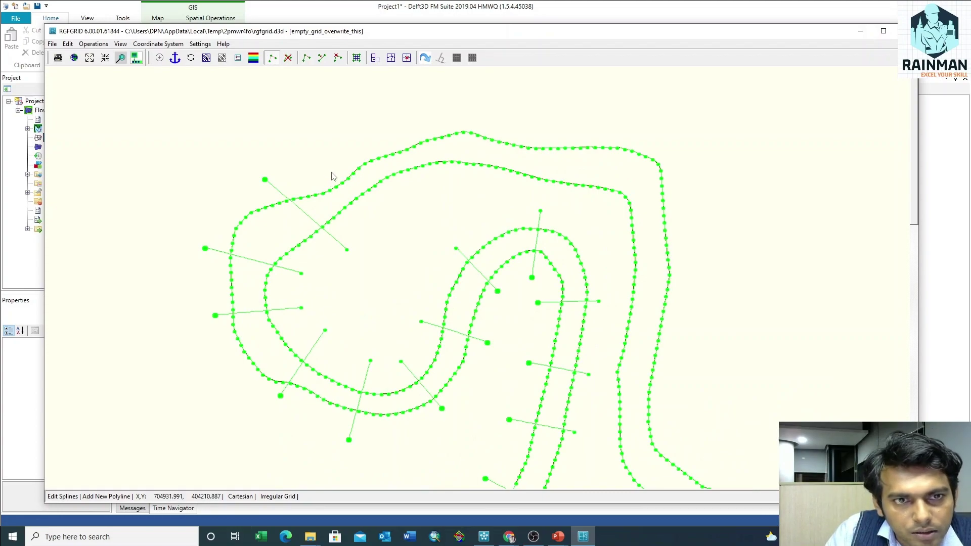
pyautogui.click(331, 166)
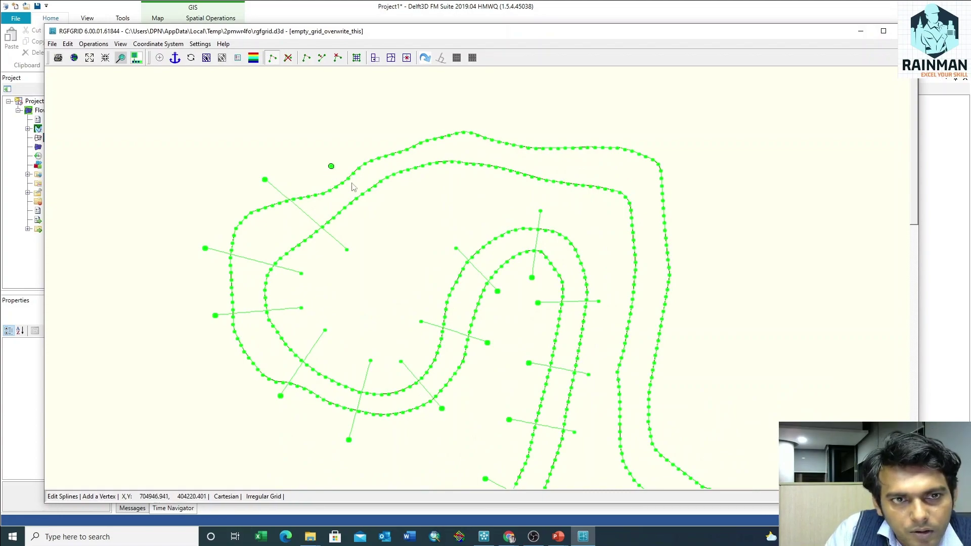
pyautogui.click(374, 212)
pyautogui.rightClick(373, 211)
# Add two cross splines across the eastern reach near the river's end.
pyautogui.scroll(-2, 514, 96)
pyautogui.click(716, 262)
pyautogui.click(714, 304)
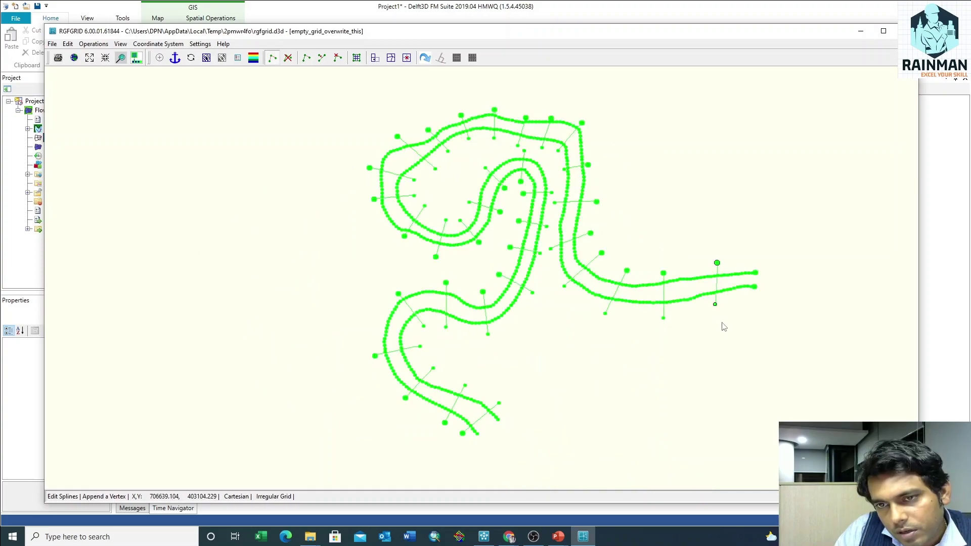
pyautogui.rightClick(724, 326)
pyautogui.click(739, 266)
pyautogui.click(741, 299)
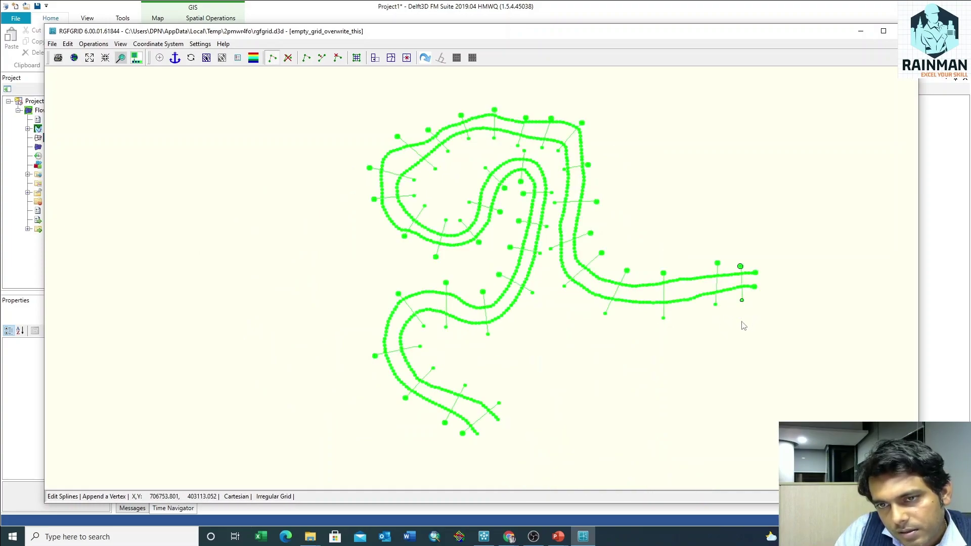
pyautogui.rightClick(743, 326)
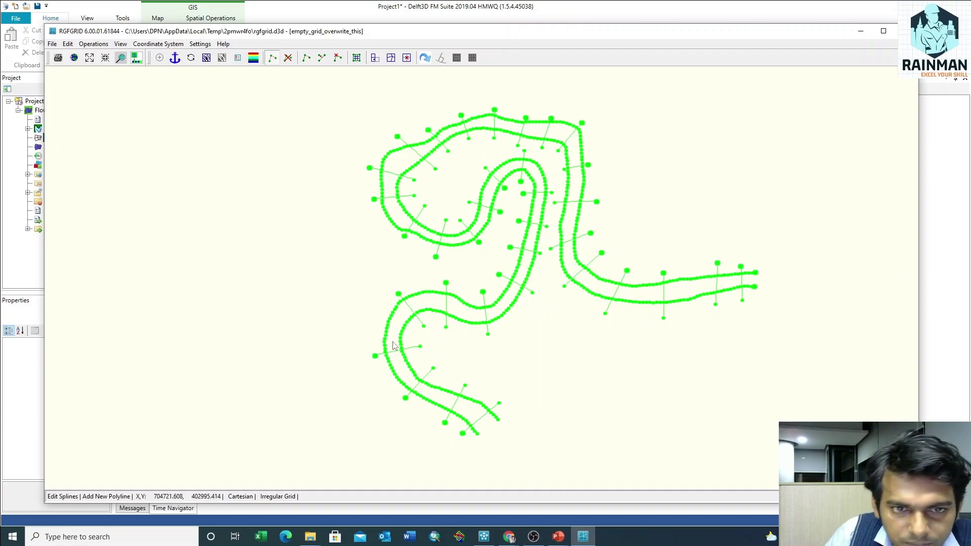
# Set the M-Refinement Factor to 10 in the general grid parameters, keeping N at 5.
pyautogui.click(201, 44)
pyautogui.click(220, 59)
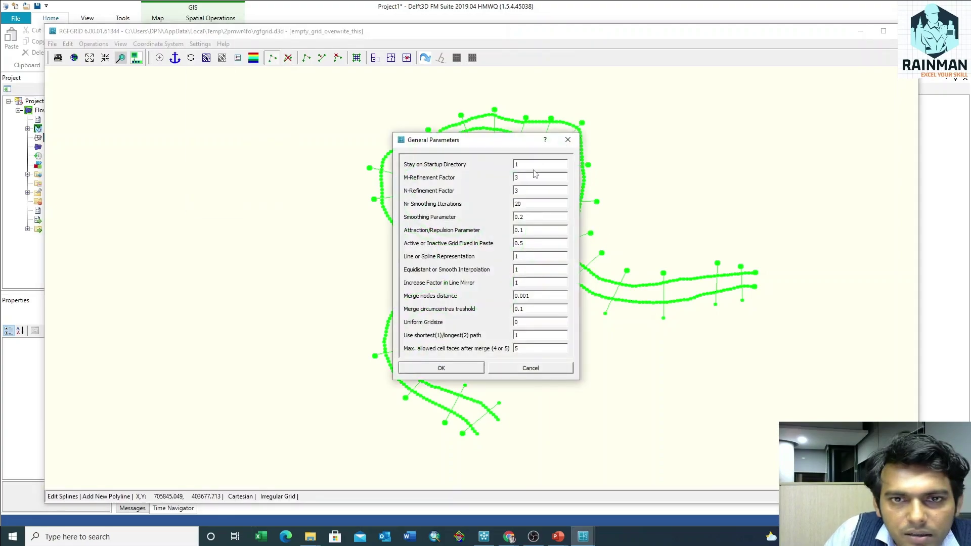
pyautogui.moveTo(521, 149); pyautogui.dragTo(758, 182)
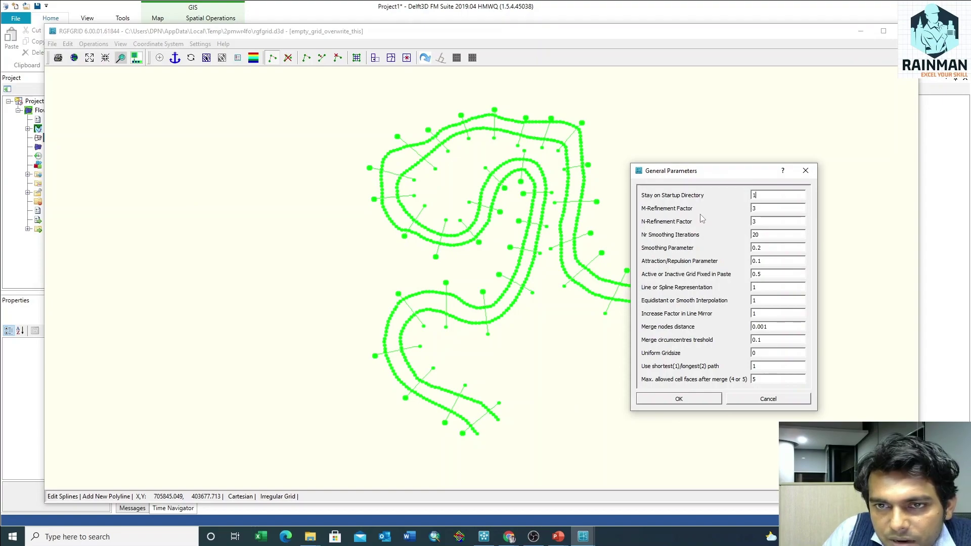
pyautogui.click(770, 210)
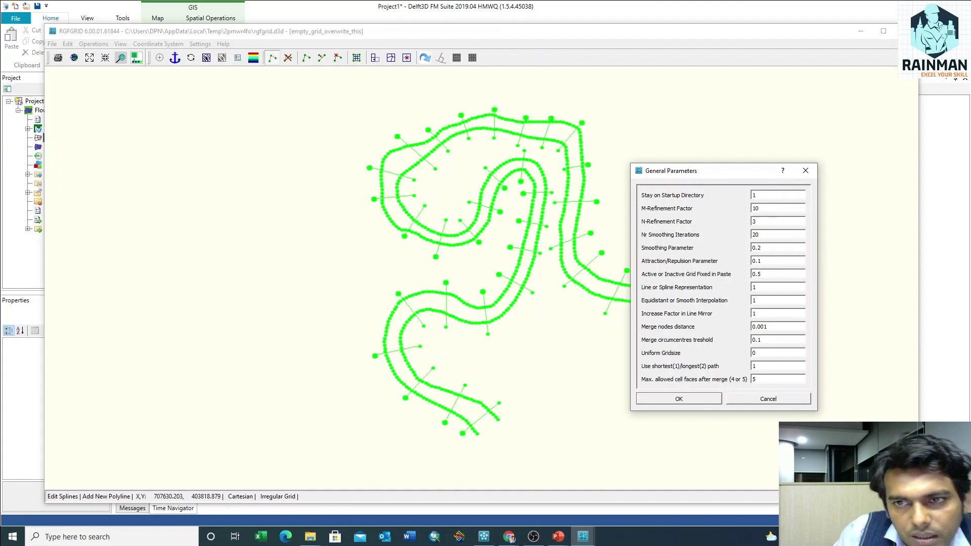
pyautogui.press('Tab')
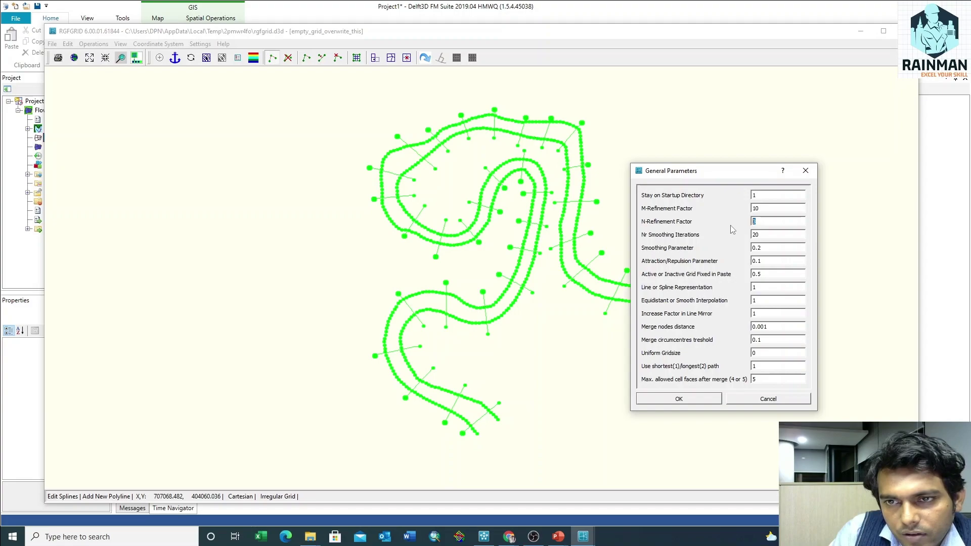
pyautogui.click(679, 399)
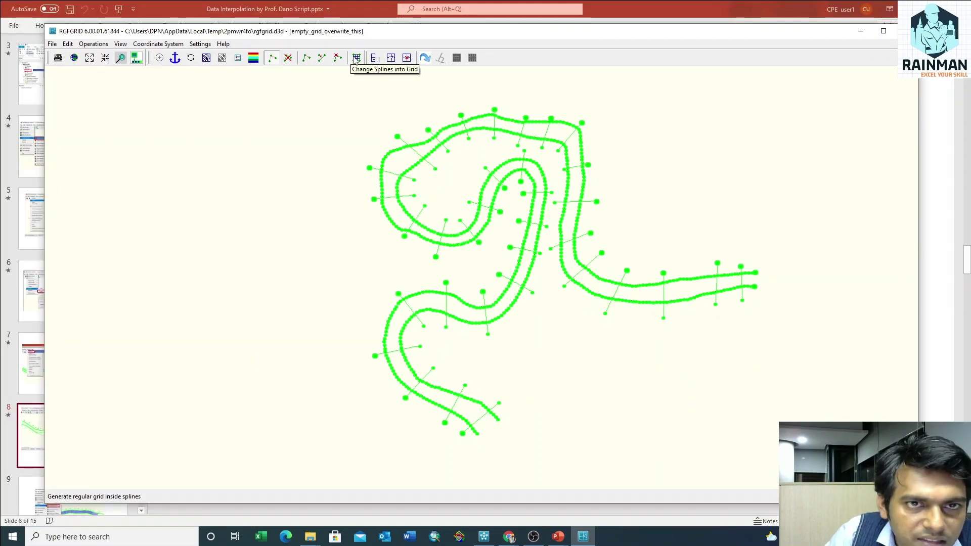
# Generate the curvilinear grid from the splines and zoom around to inspect it.
pyautogui.click(355, 57)
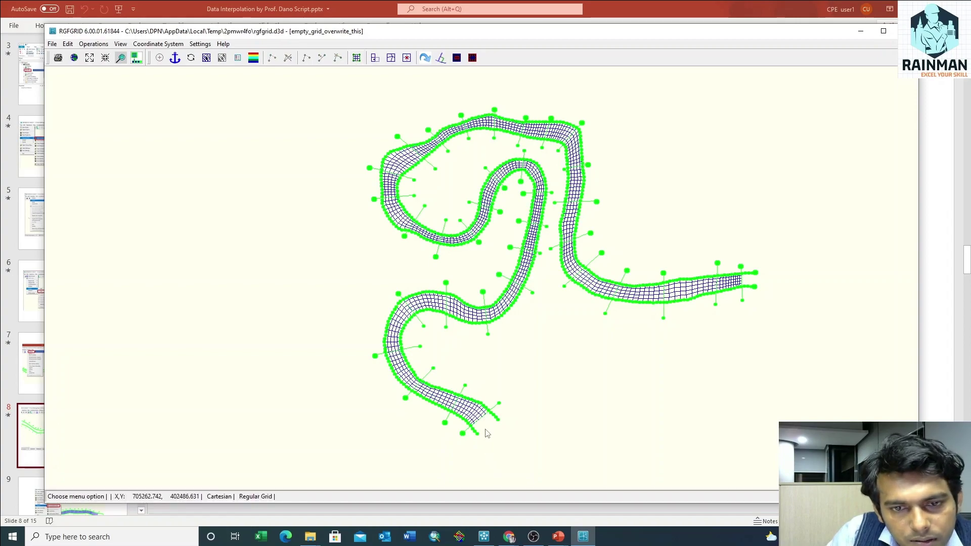
pyautogui.scroll(-1, 486, 433)
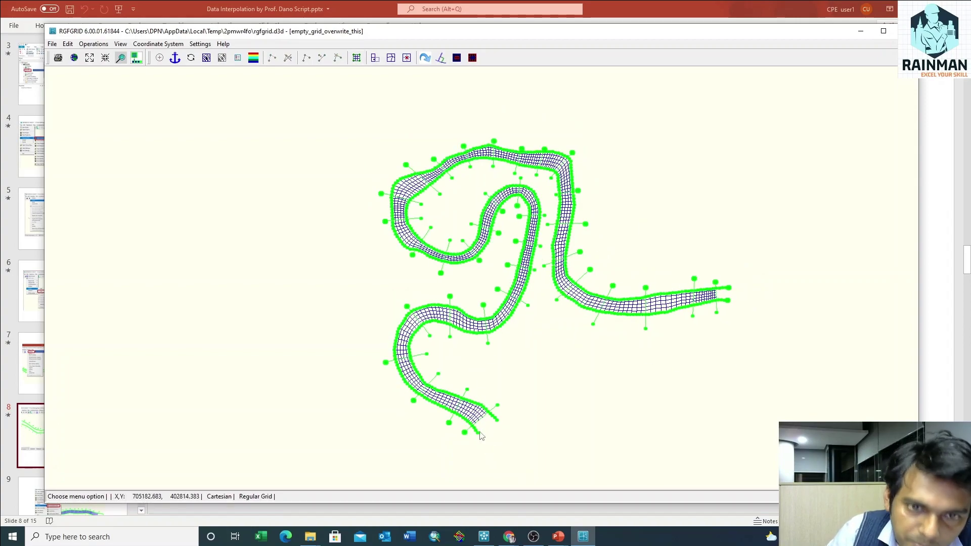
pyautogui.scroll(-3, 470, 394)
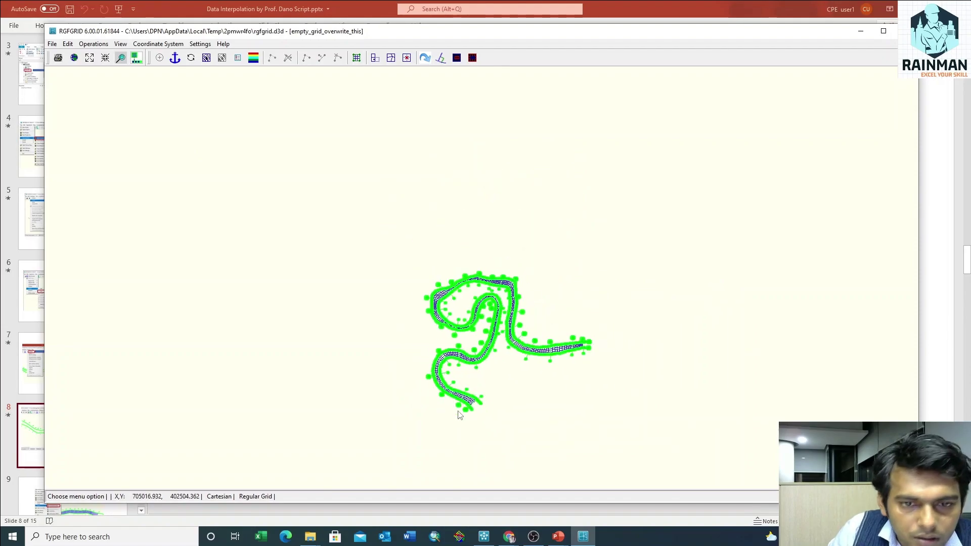
pyautogui.scroll(3, 475, 412)
pyautogui.scroll(4, 475, 412)
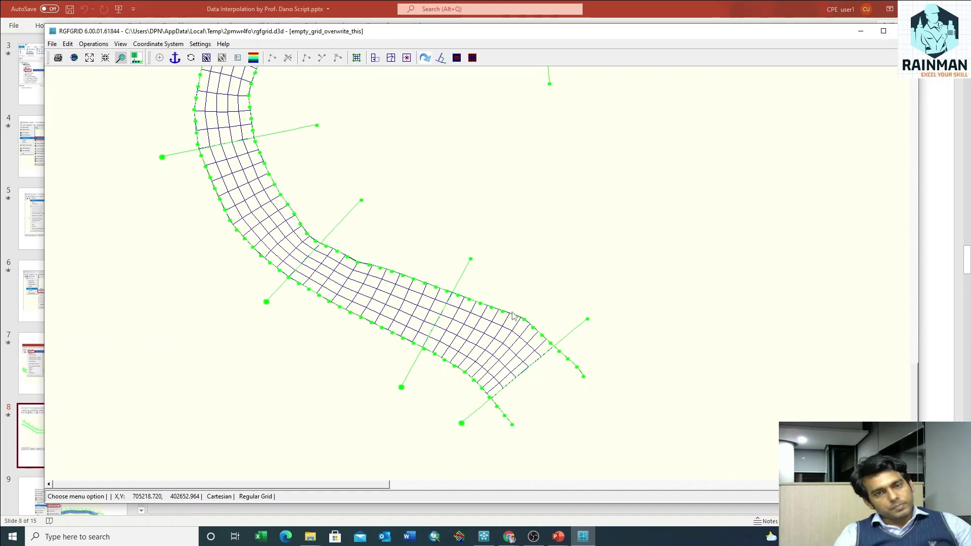
pyautogui.scroll(-5, 466, 387)
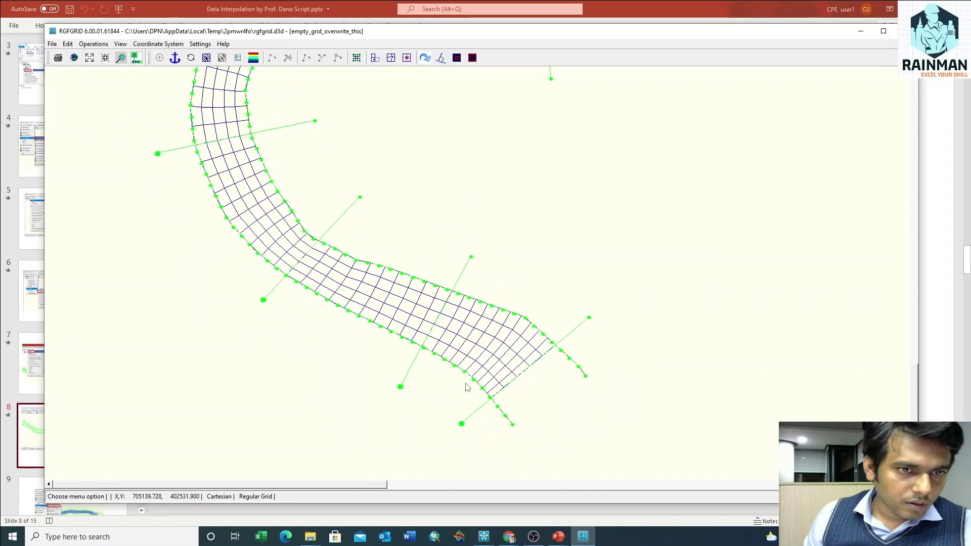
pyautogui.scroll(-3, 466, 387)
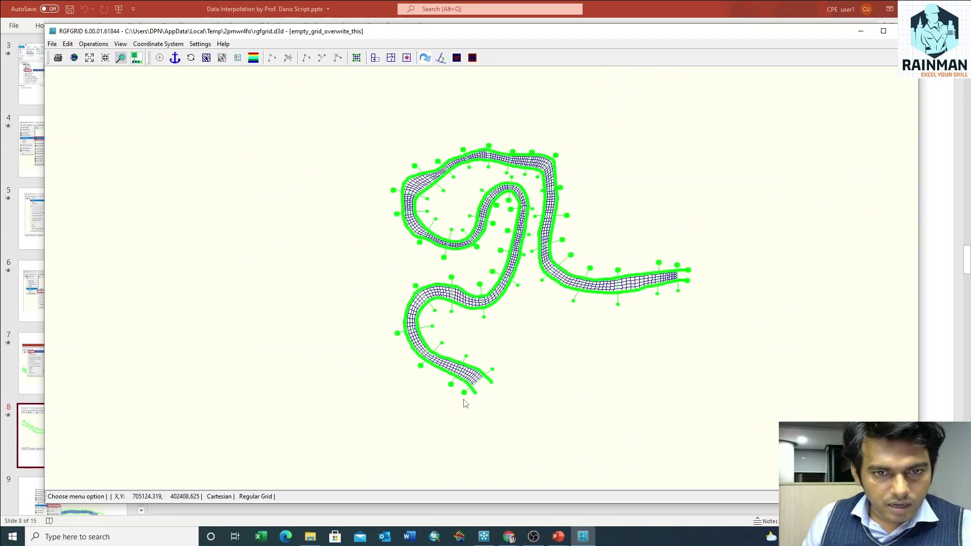
pyautogui.scroll(-2, 492, 377)
pyautogui.scroll(4, 481, 386)
pyautogui.scroll(2, 475, 391)
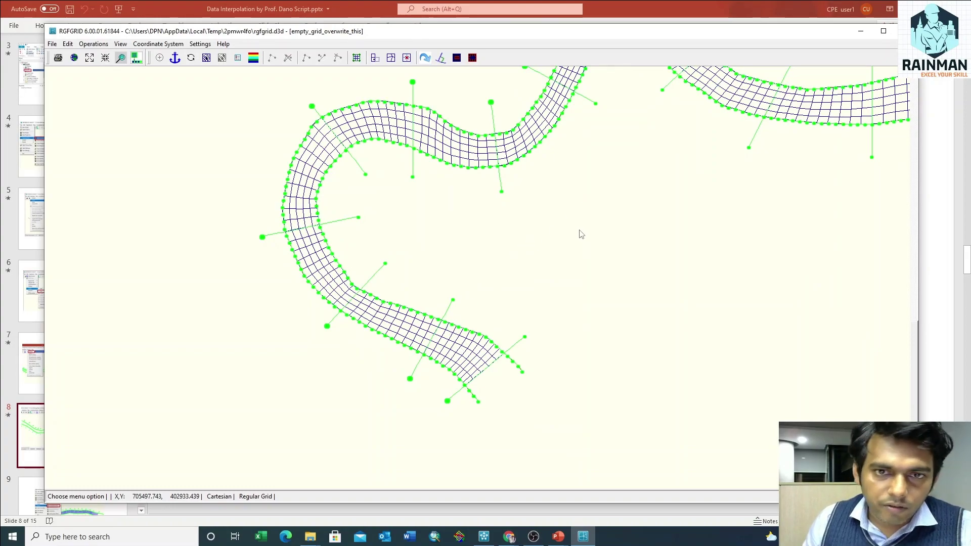
# Start exporting the grid as a Delft3D-FLOW grid file.
pyautogui.click(52, 45)
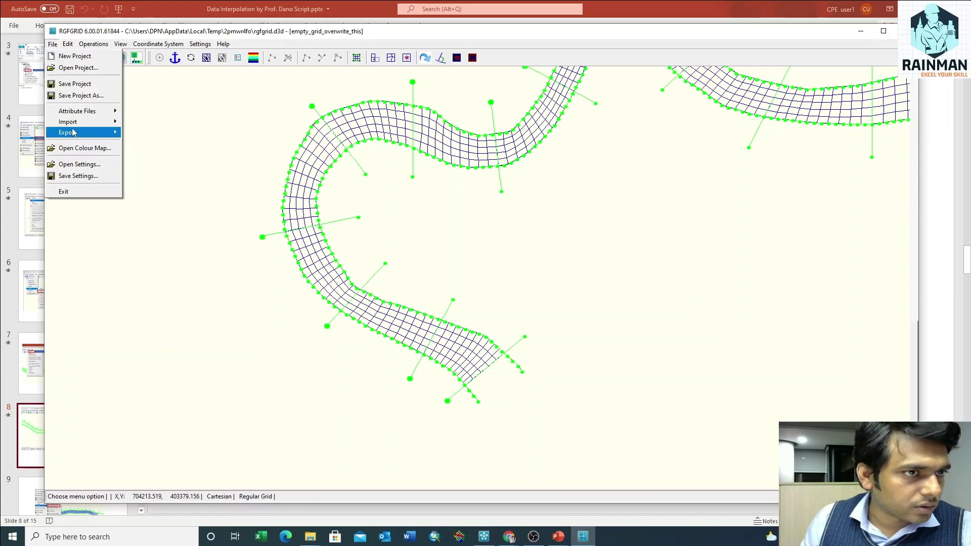
pyautogui.moveTo(73, 133)
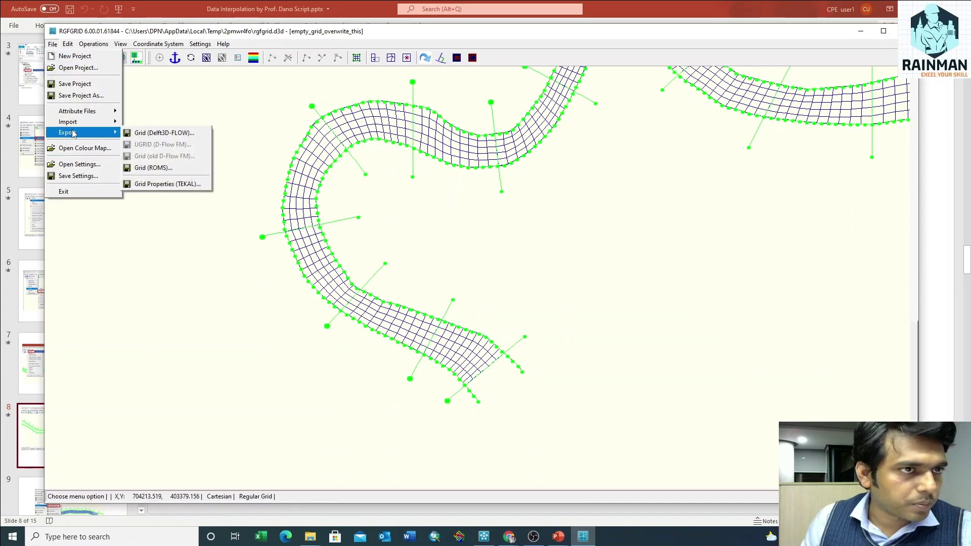
pyautogui.click(167, 133)
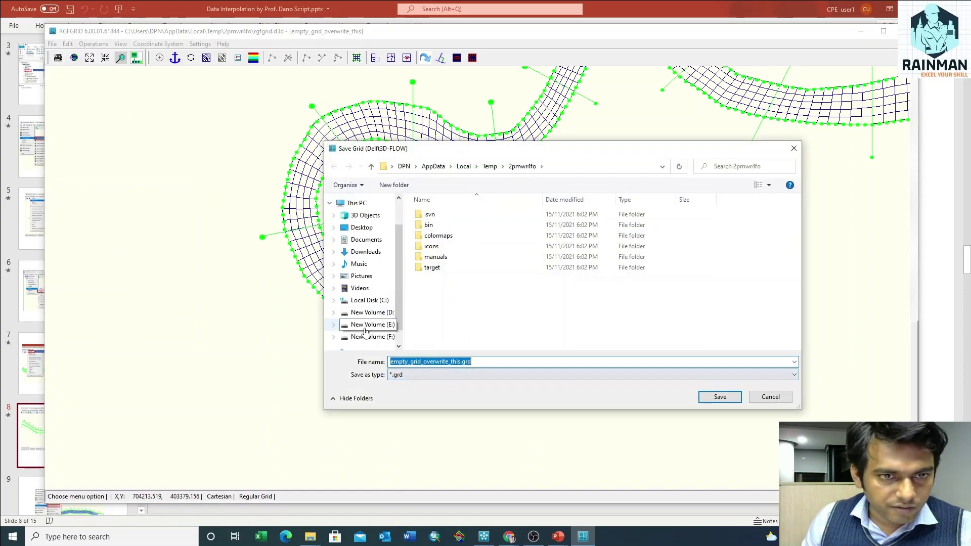
# Browse drive E through Personal, i_do_biznes, Rainman and Tutorial into Grid generation in DELFT 3D.
pyautogui.click(373, 324)
pyautogui.click(458, 227)
pyautogui.doubleClick(458, 227)
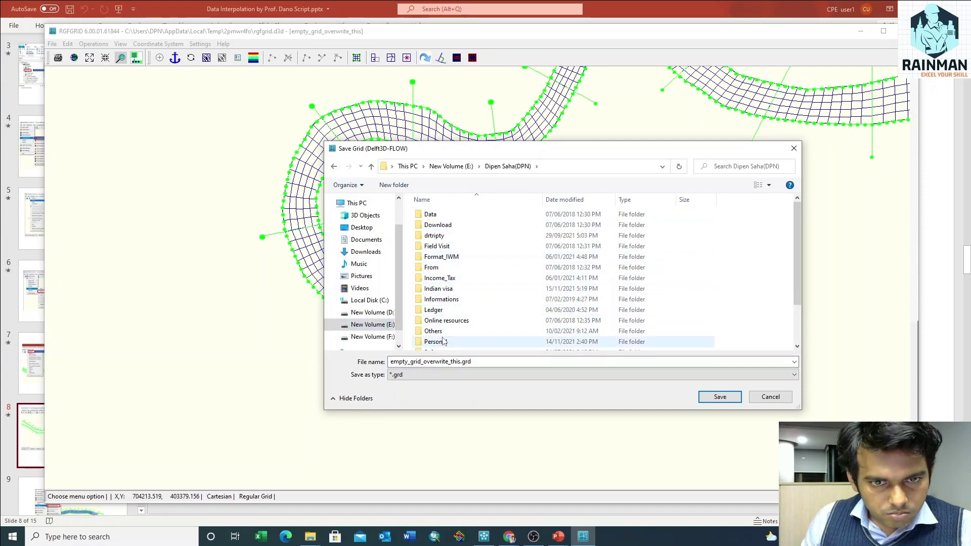
pyautogui.doubleClick(445, 343)
pyautogui.doubleClick(454, 274)
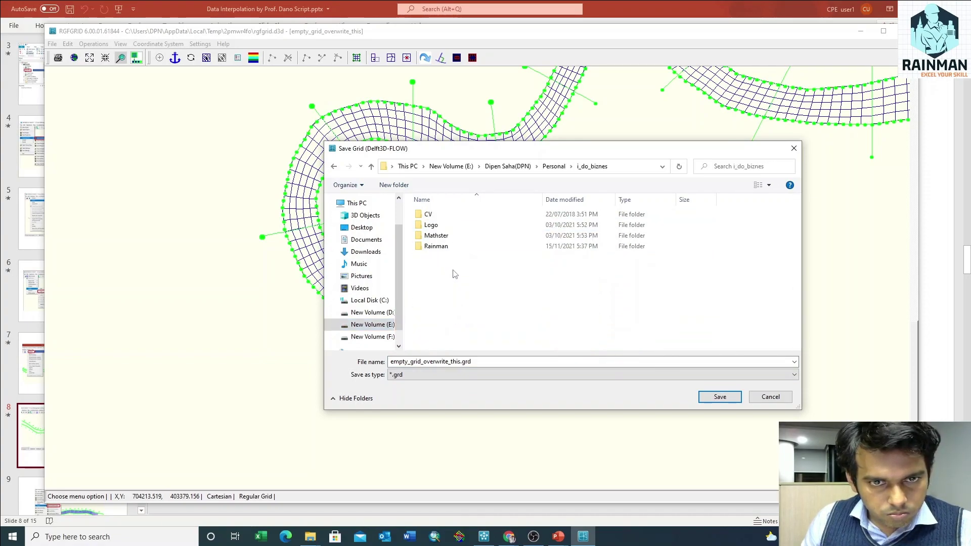
pyautogui.doubleClick(437, 247)
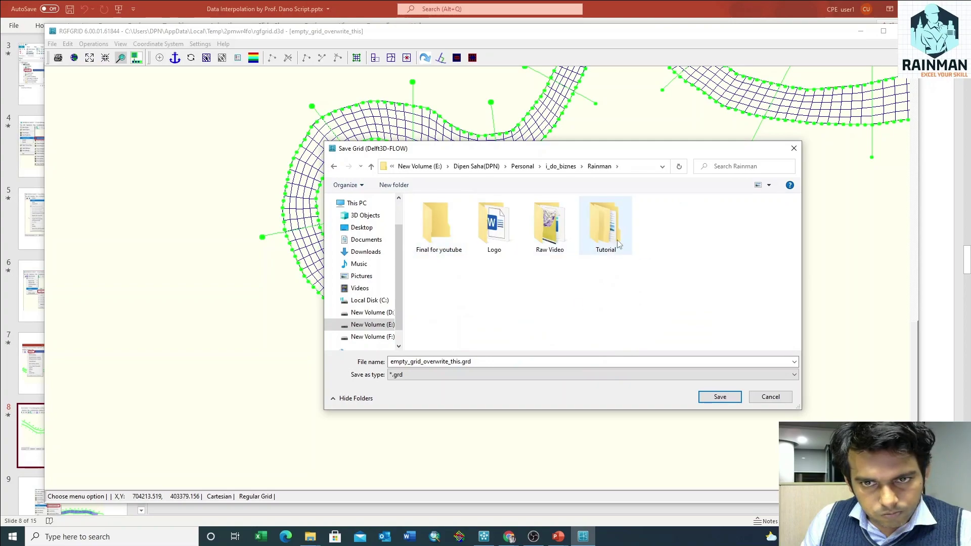
pyautogui.doubleClick(605, 223)
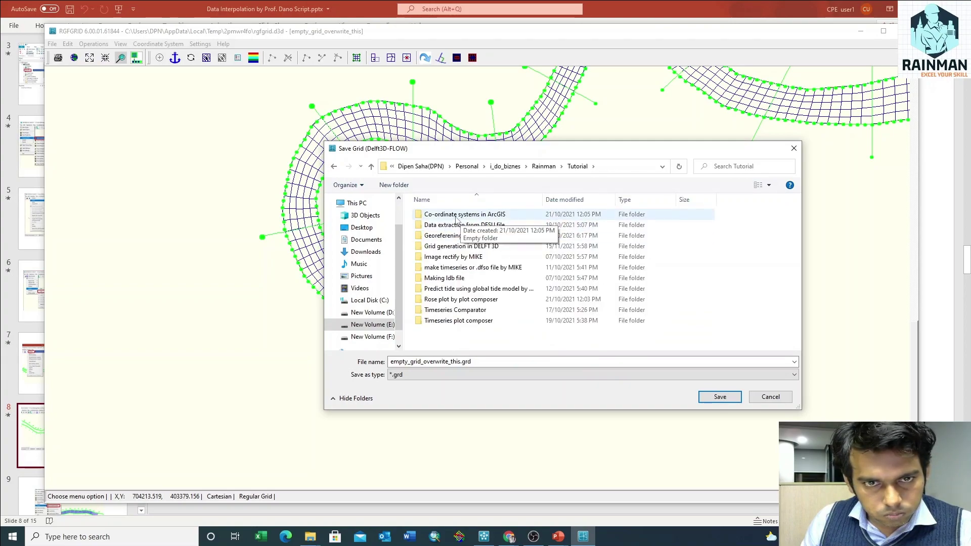
pyautogui.click(474, 217)
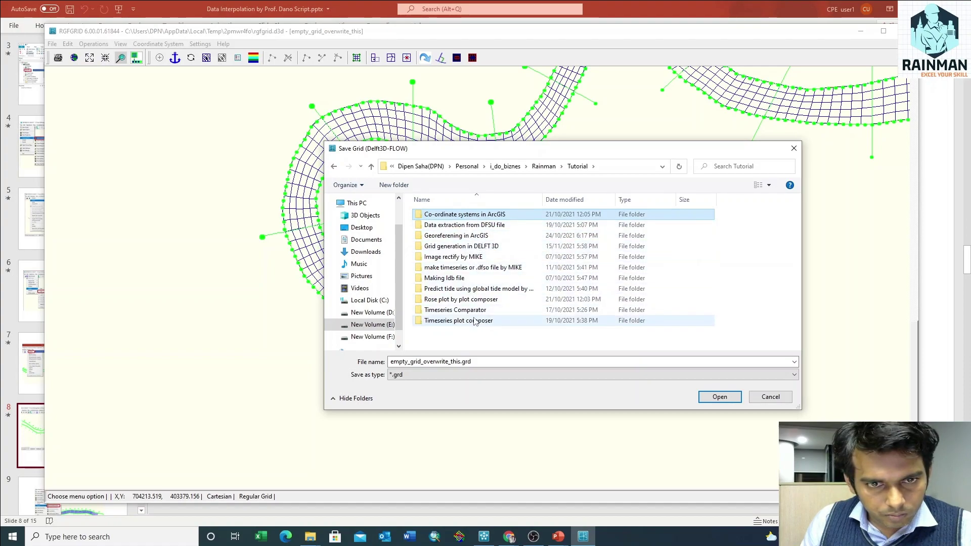
pyautogui.click(476, 247)
pyautogui.doubleClick(476, 246)
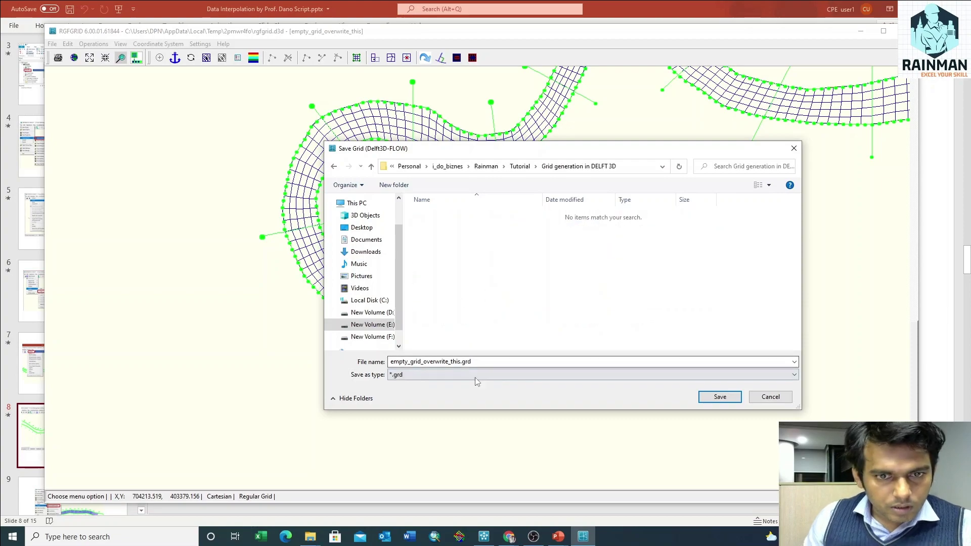